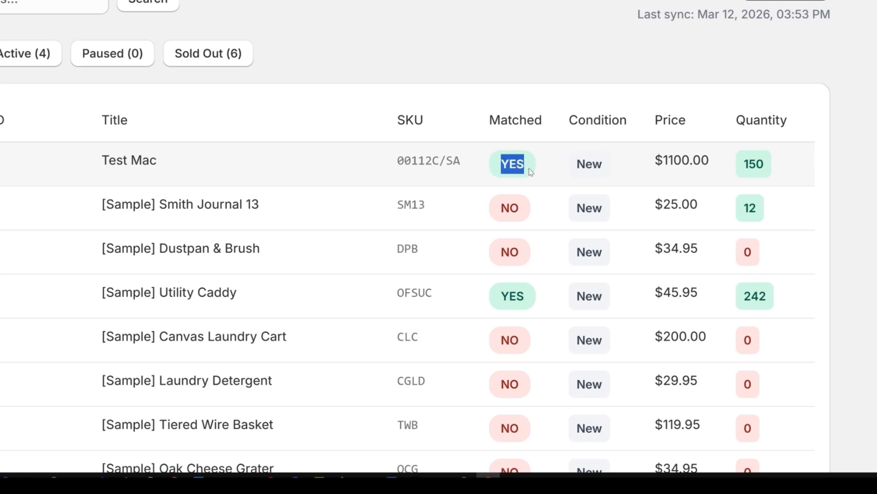
Check the match status and quantity of the Test Mac and Utility Caddy offers
left_click(727, 161)
double_click(776, 301)
left_click(734, 305)
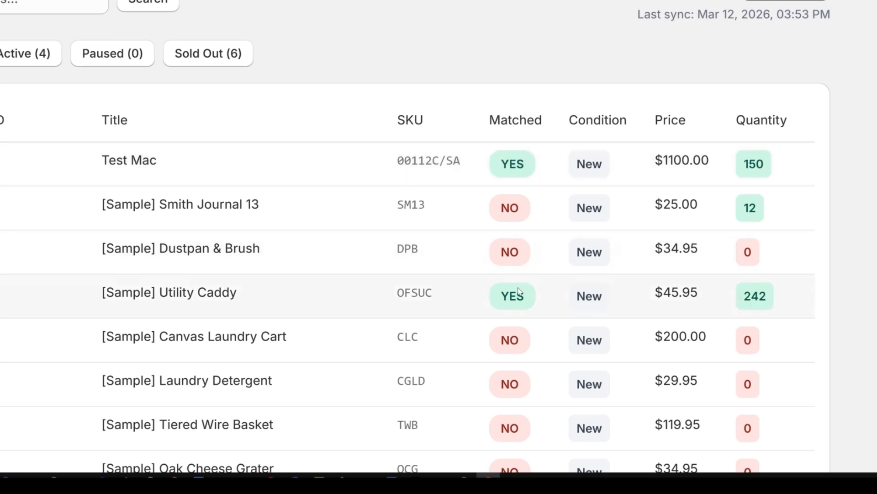
double_click(425, 338)
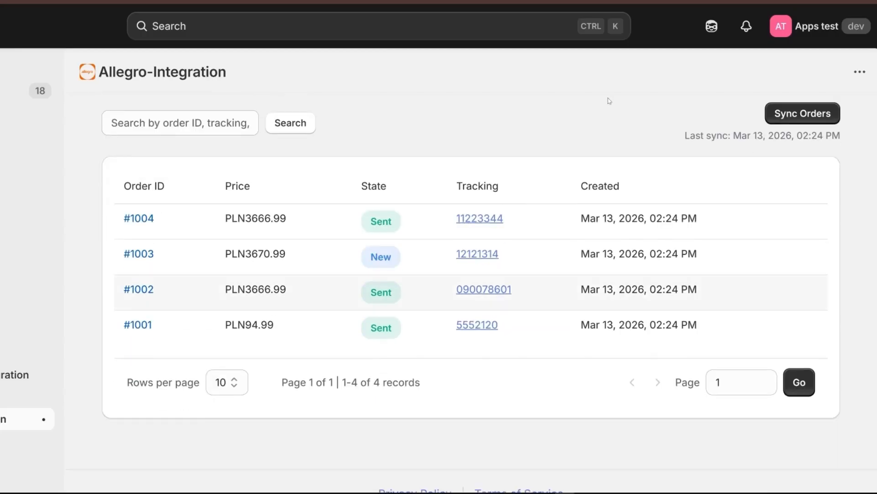
Sync the Allegro orders and view the refreshed order list
left_click(811, 114)
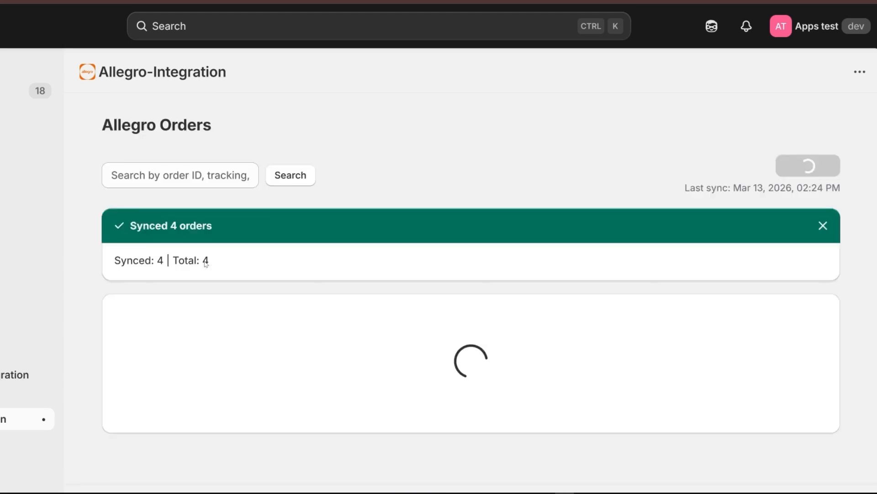
scroll(209, 274, "down", 3)
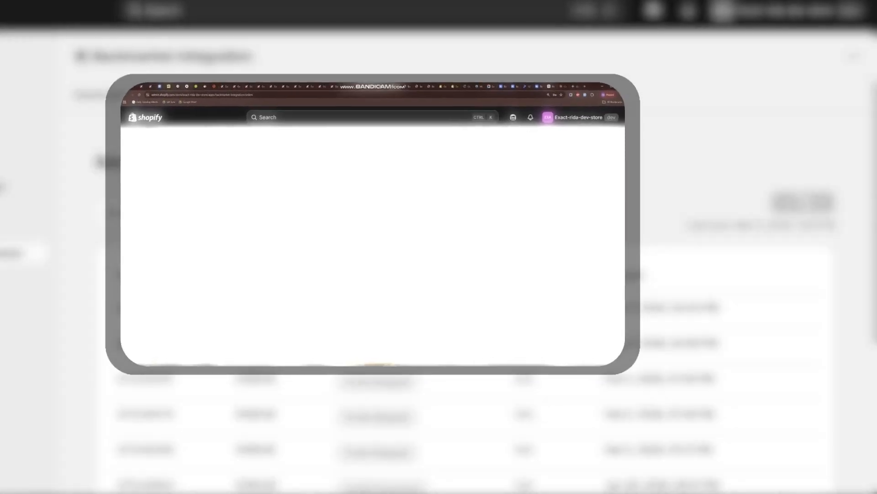
Review the states and tracking entries in the Backmarket orders list
scroll(546, 240, "down", 1)
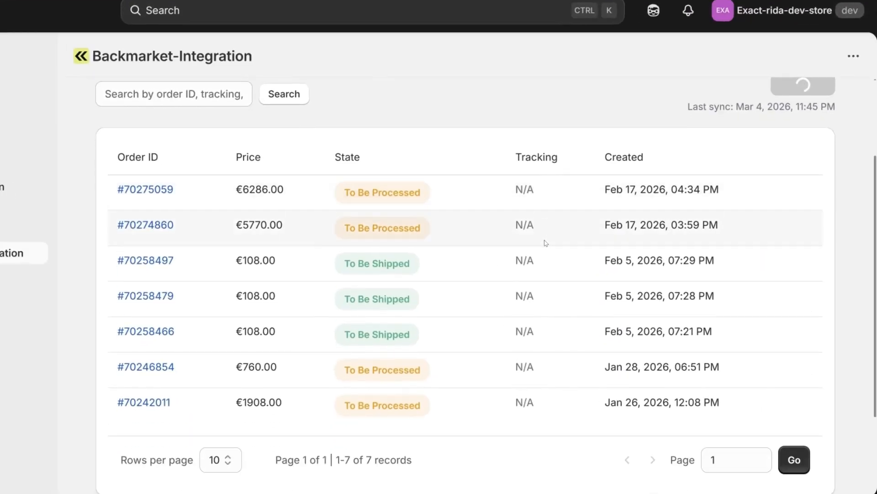
scroll(544, 249, "down", 1)
scroll(543, 252, "up", 2)
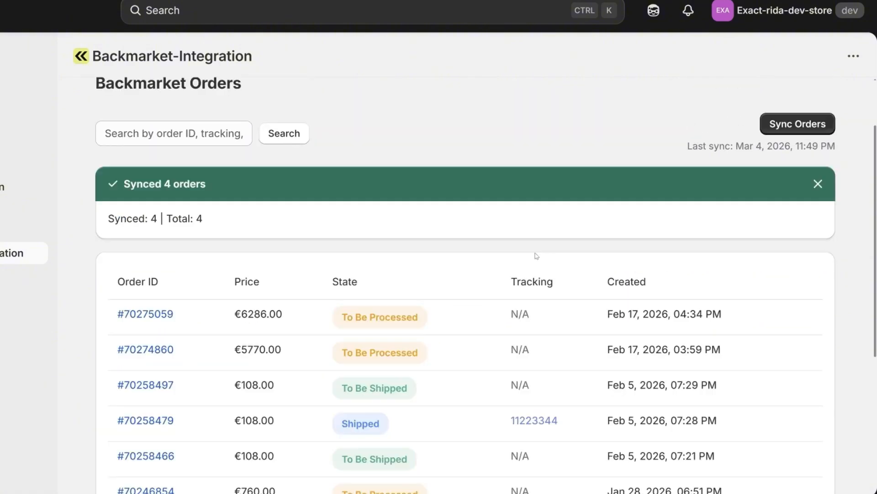
scroll(537, 255, "down", 3)
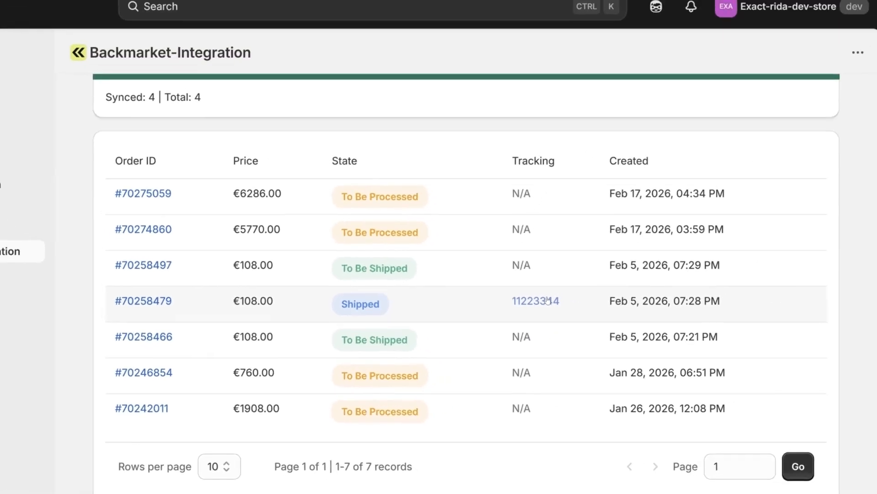
left_click(615, 247)
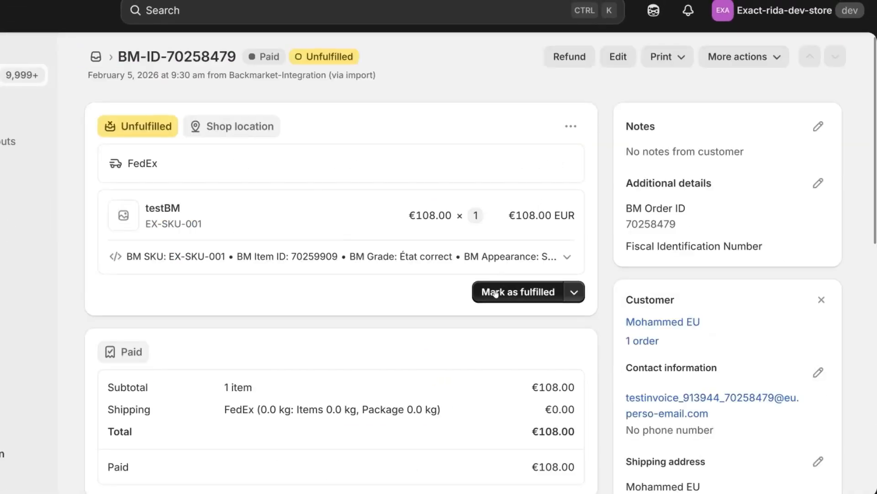
Fulfill the imported Backmarket order for the testBM item with tracking number 11223344 and DHL Express as carrier
left_click_drag(168, 56, 238, 61)
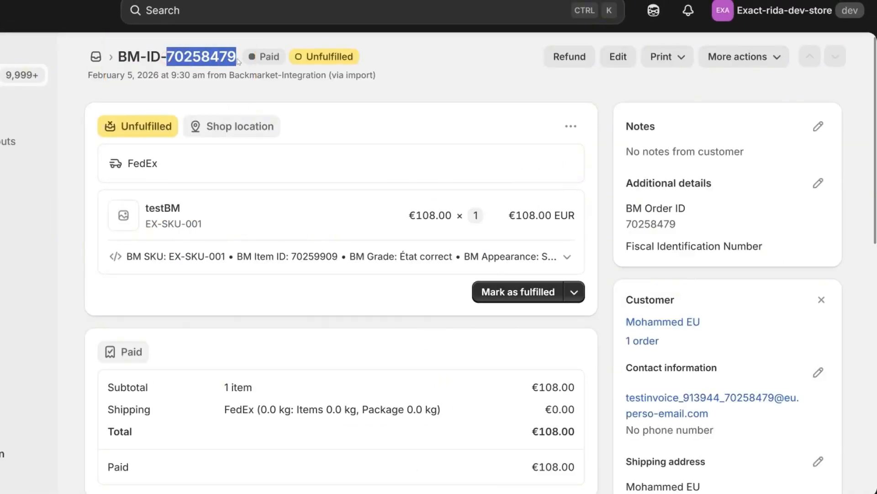
left_click(505, 291)
left_click(118, 314)
type("11223344")
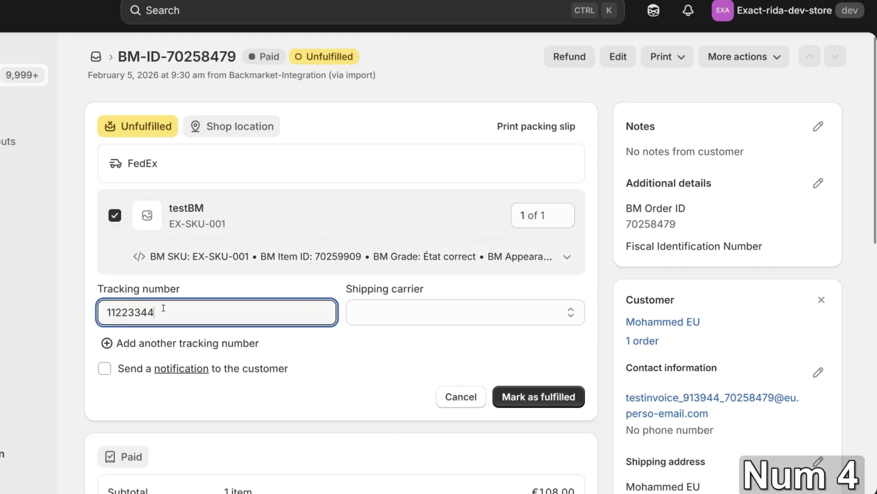
left_click(352, 308)
left_click(407, 83)
left_click(540, 397)
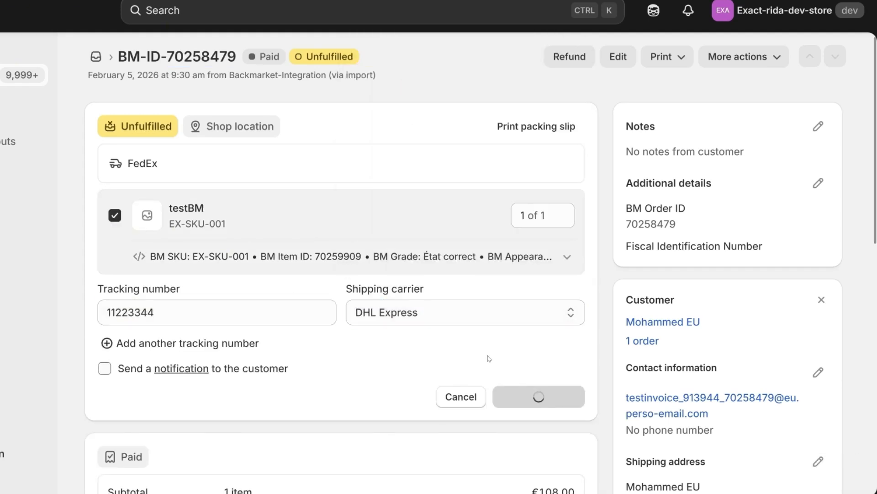
scroll(315, 272, "down", 1)
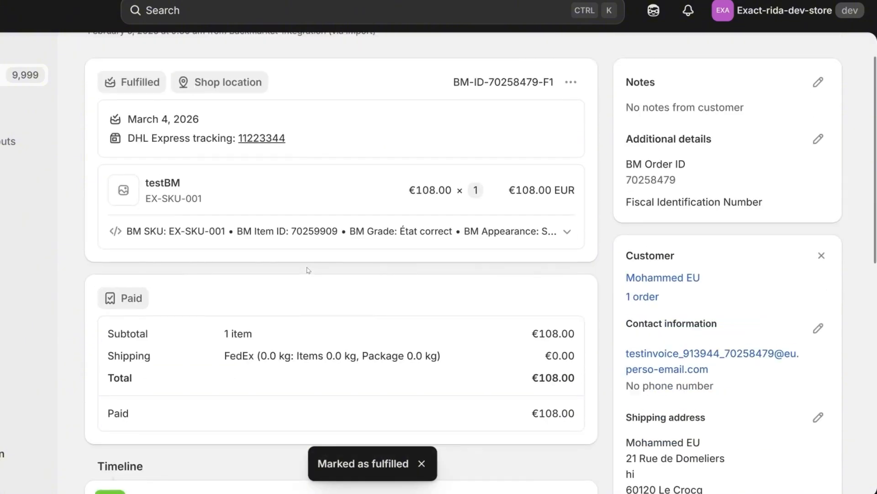
scroll(307, 270, "up", 1)
Return to the Backmarket orders list and sync the orders
left_click(256, 1)
left_click(798, 192)
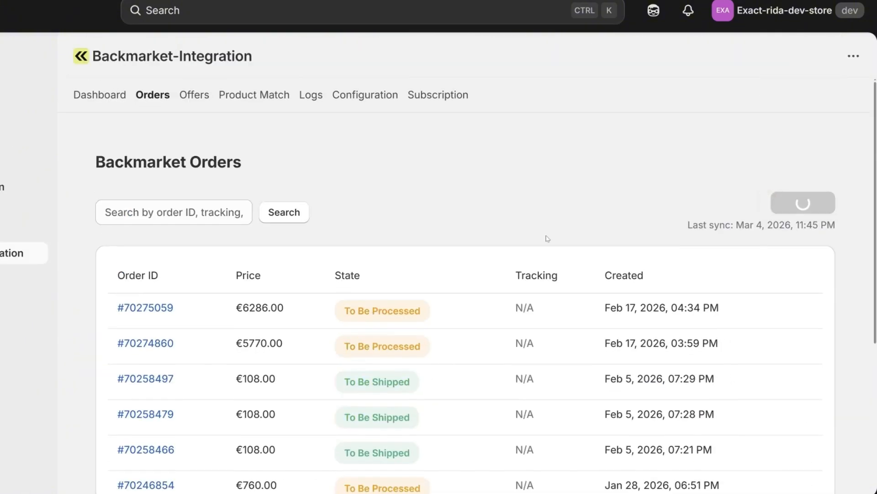
scroll(536, 255, "down", 3)
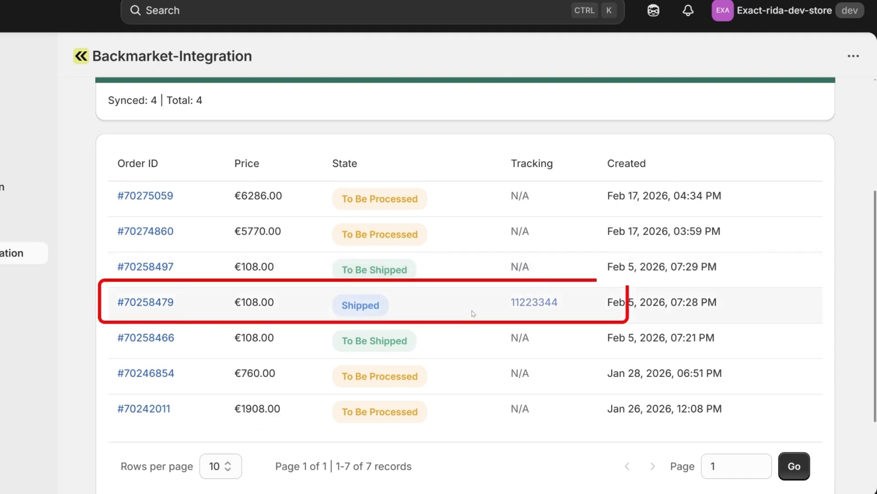
Open the details of the €108.00 order with tracking 11223344 and check its number, state and shipper
left_click(151, 303)
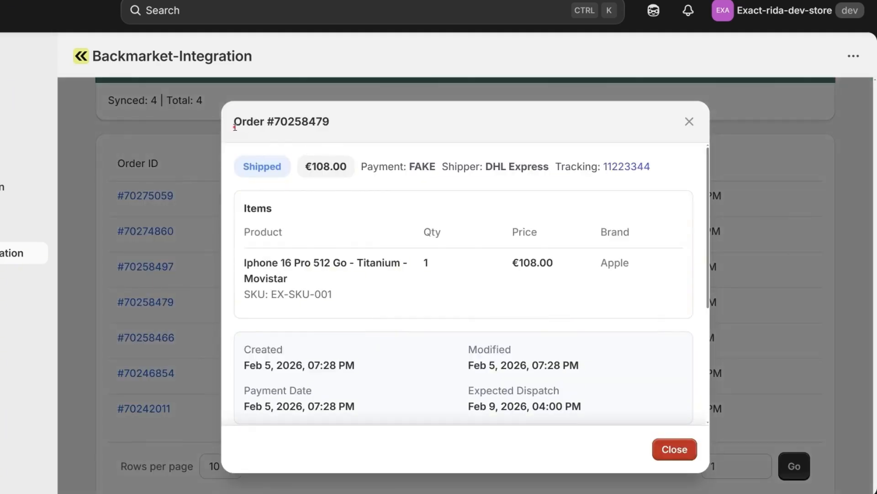
left_click_drag(235, 128, 355, 131)
left_click(340, 121)
left_click_drag(289, 164, 243, 172)
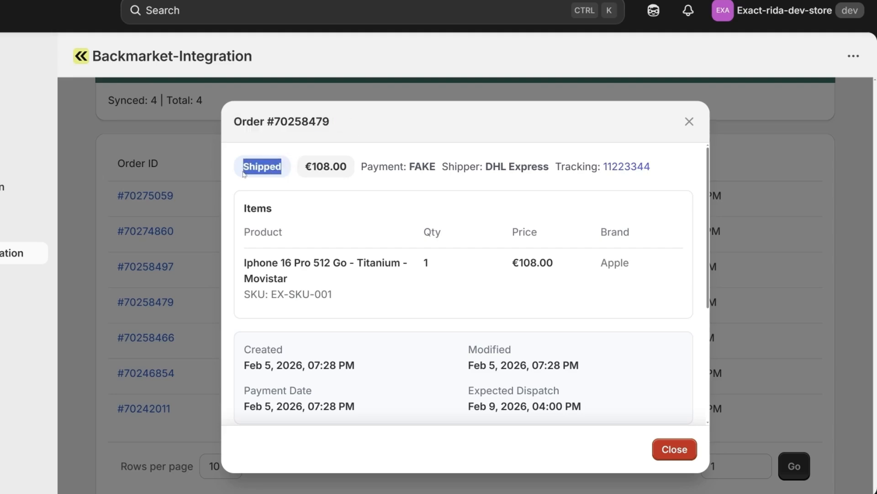
left_click(299, 174)
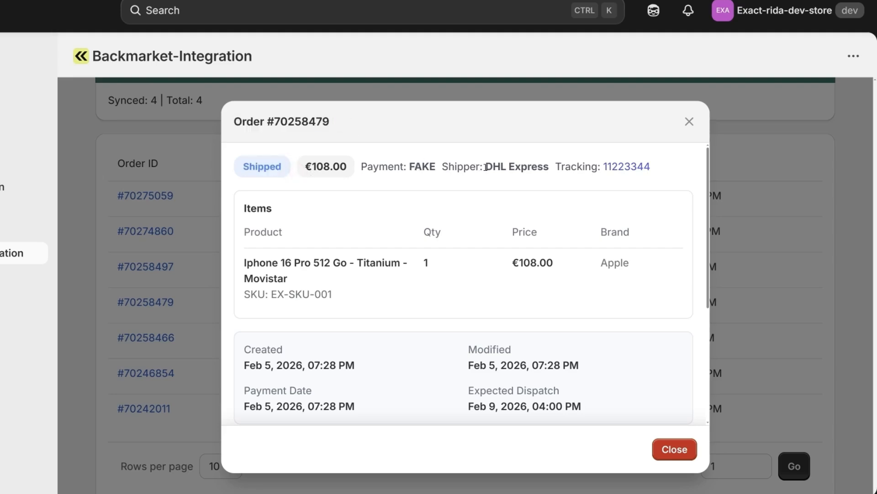
left_click_drag(485, 167, 551, 168)
left_click(563, 193)
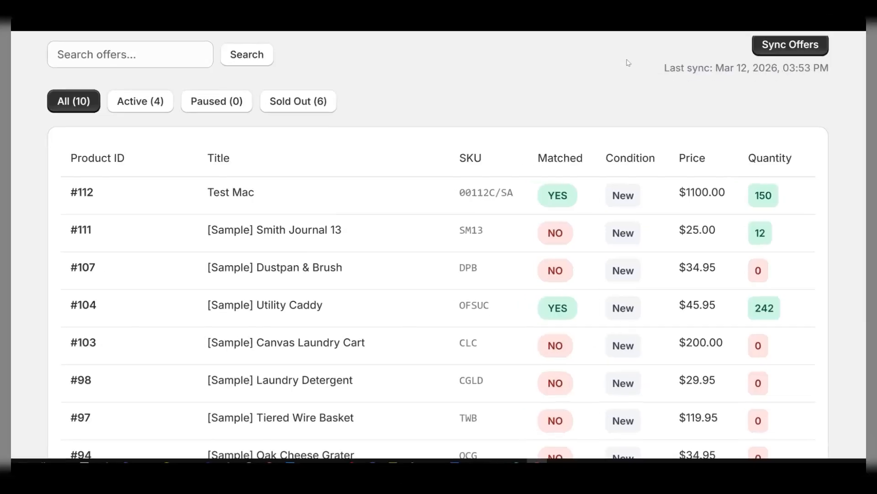
Examine the offers' last sync time and the table columns from Product ID through Quantity
left_click_drag(636, 60, 846, 69)
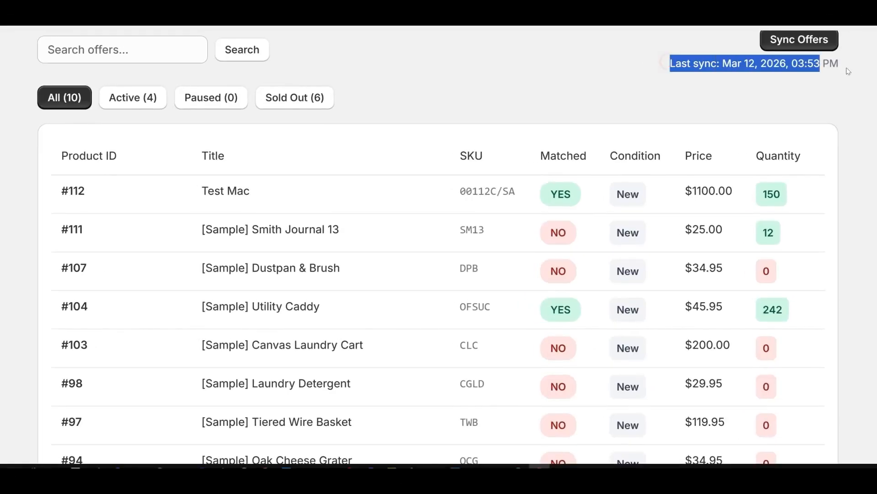
left_click(565, 74)
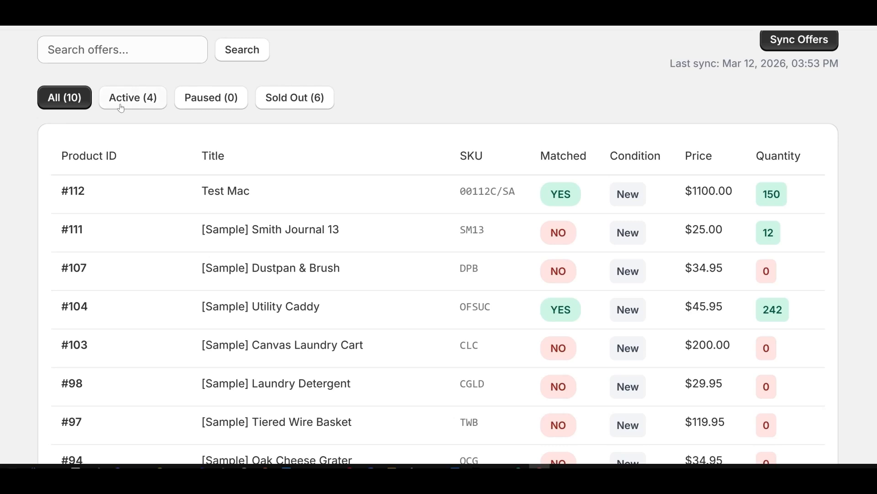
left_click_drag(61, 155, 134, 158)
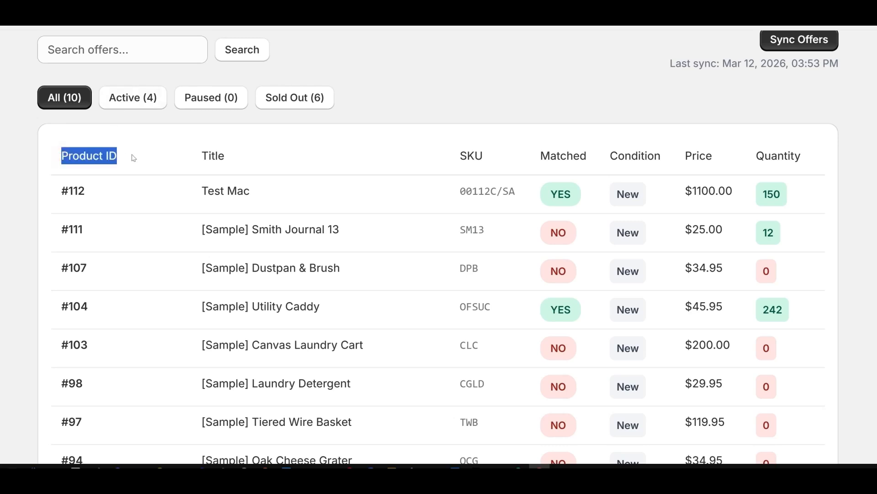
left_click(133, 157)
left_click_drag(188, 155, 249, 157)
left_click(249, 156)
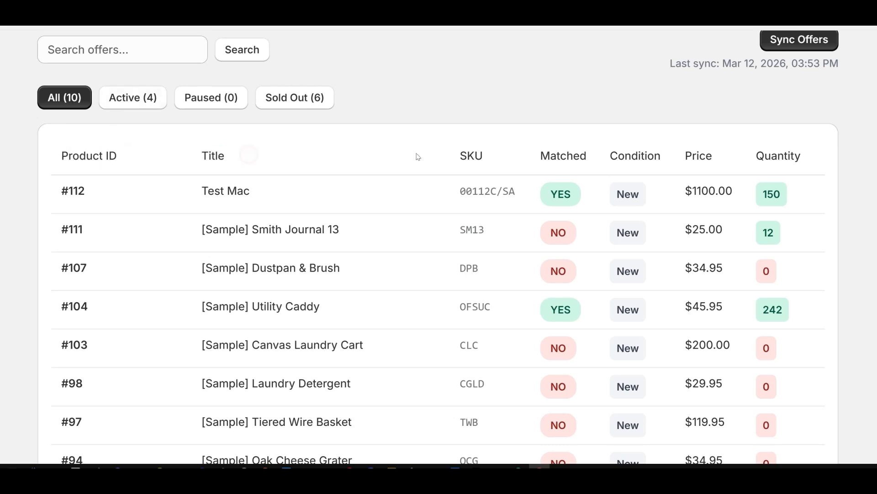
left_click_drag(456, 156, 811, 158)
left_click(508, 140)
left_click(672, 156)
left_click(720, 158)
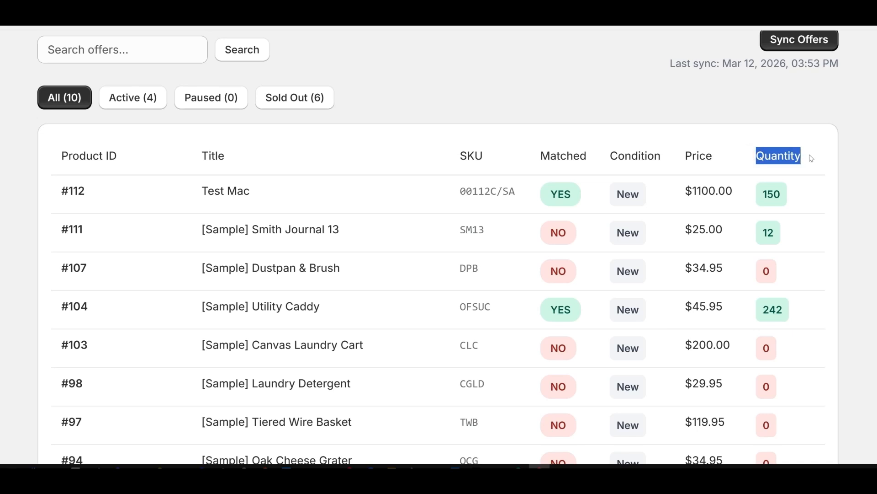
left_click(812, 158)
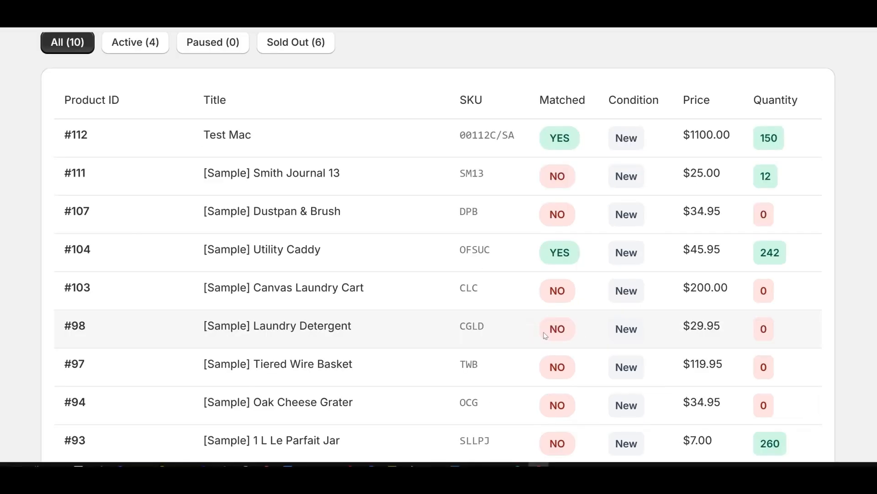
Copy the SKU CGLD of the unmatched [Sample] Laundry Detergent offer
left_click_drag(557, 404, 584, 404)
left_click(481, 326)
left_click_drag(489, 327, 444, 330)
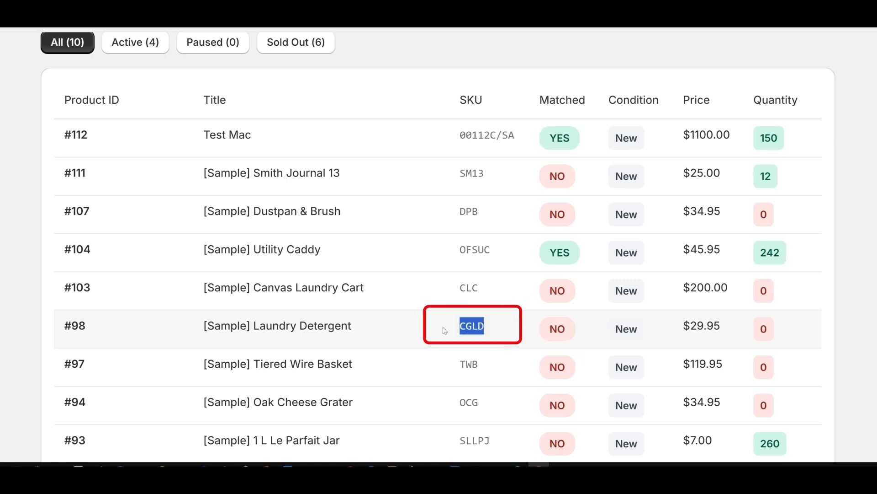
key("ctrl+c")
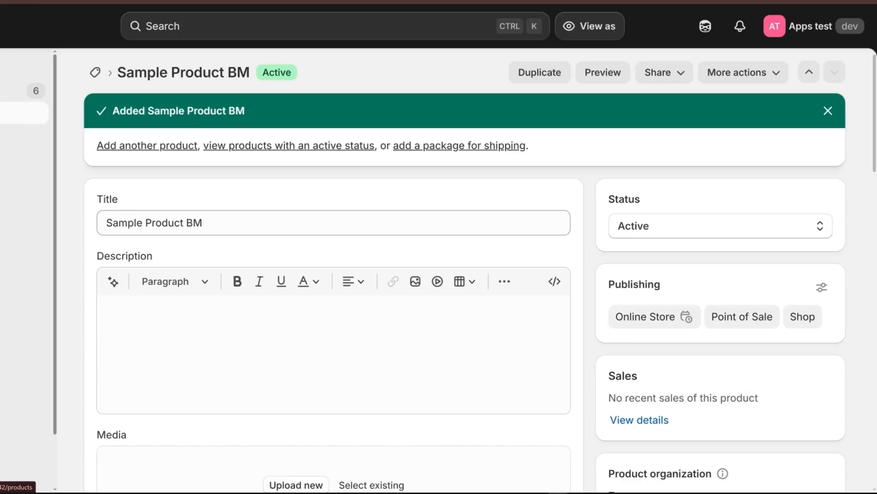
Start a new Shopify product titled "Sample BigCom Product"
left_click(18, 112)
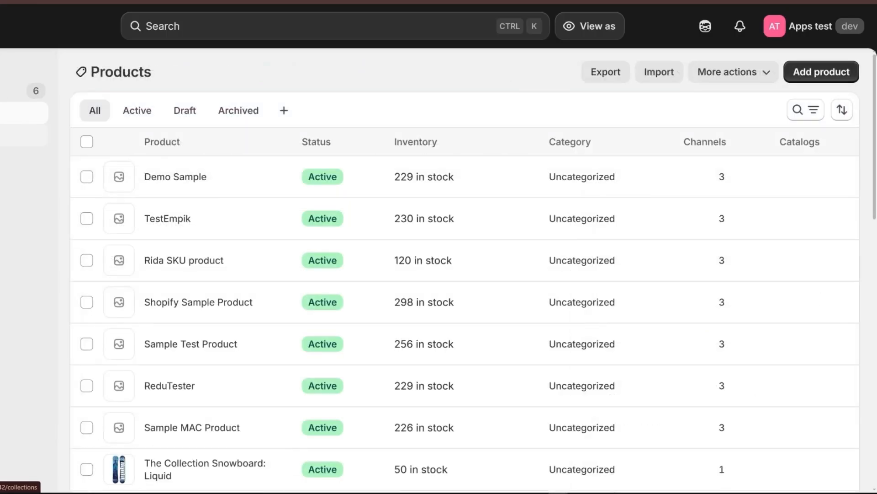
left_click(831, 74)
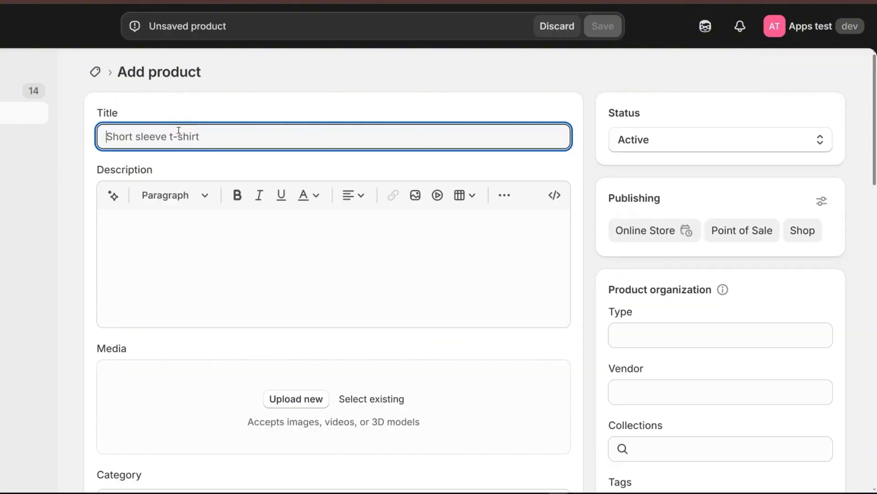
type("Sample")
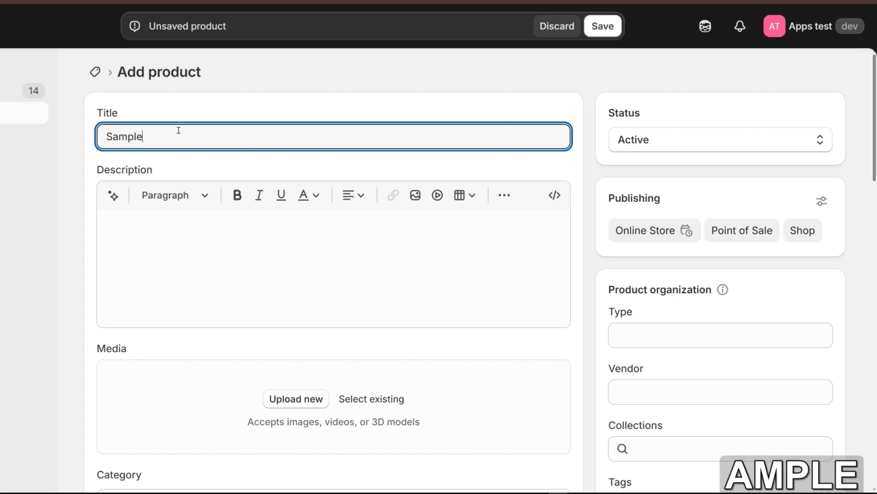
type(" BigCom Product")
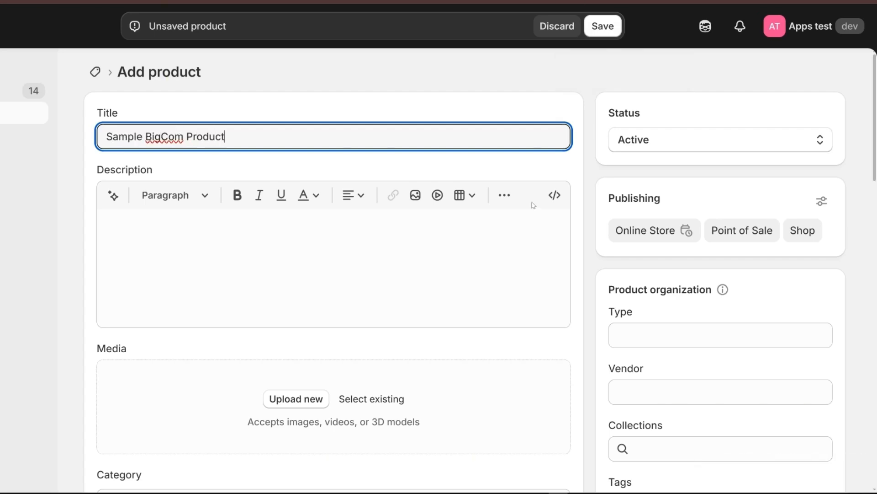
Paste the copied SKU into the new product's inventory details and save the product
scroll(193, 329, "down", 8)
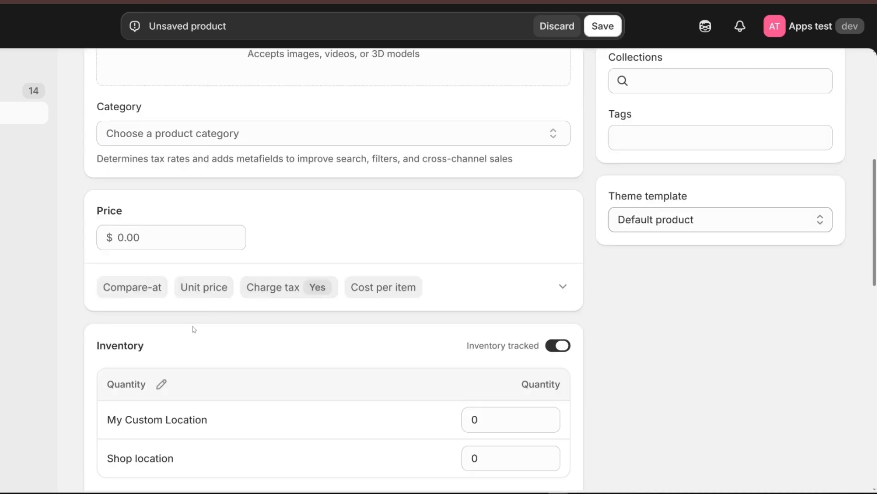
scroll(160, 314, "down", 6)
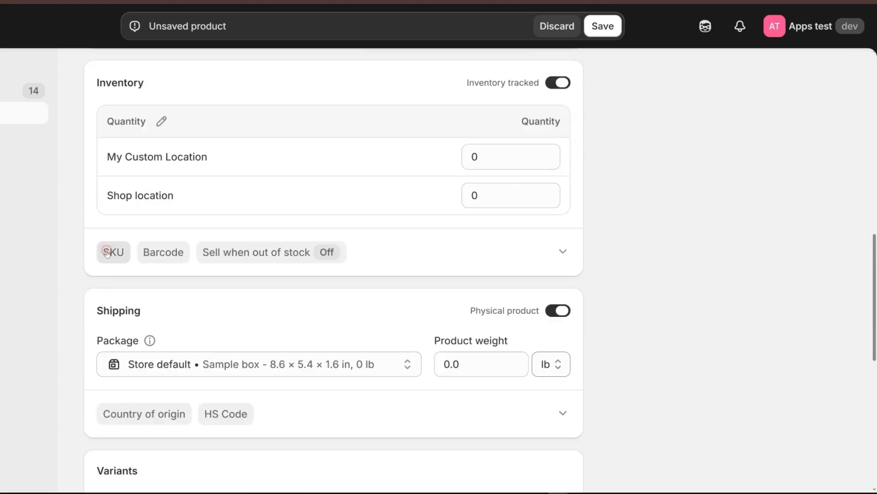
left_click(112, 252)
key("ctrl+v")
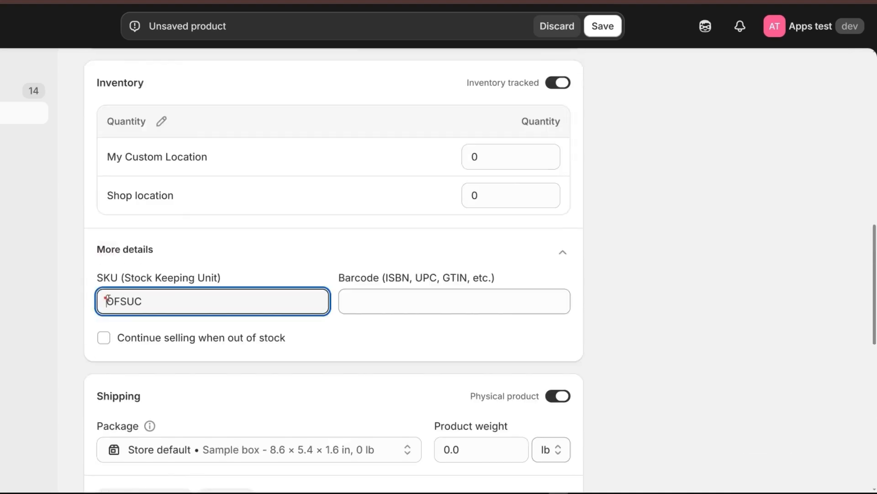
key("BackSpace")
left_click(602, 26)
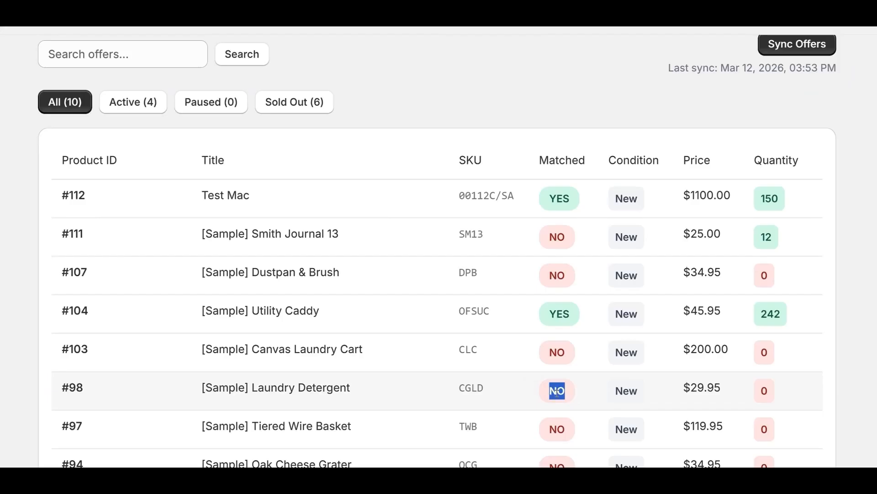
Check the match status of the [Sample] Laundry Detergent offer in the offers list
left_click_drag(541, 389, 570, 392)
left_click(558, 390)
left_click(577, 390)
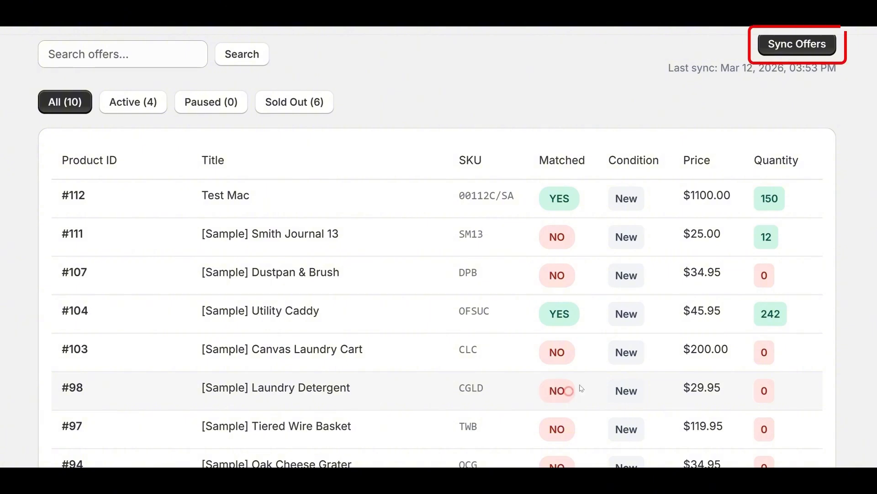
Sync the offers and check the match status of the [Sample] Laundry Detergent offer with SKU CGLD
left_click(796, 51)
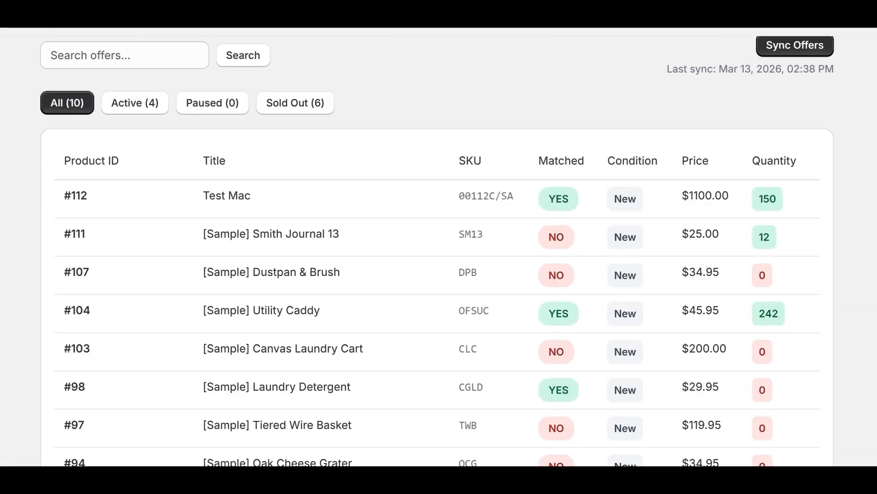
mouse_move(452, 390)
left_mouse_down()
mouse_move(584, 386)
mouse_move(451, 390)
mouse_move(591, 395)
mouse_move(454, 410)
mouse_move(533, 388)
mouse_move(583, 388)
mouse_move(454, 388)
left_mouse_up()
left_click_drag(454, 388, 583, 386)
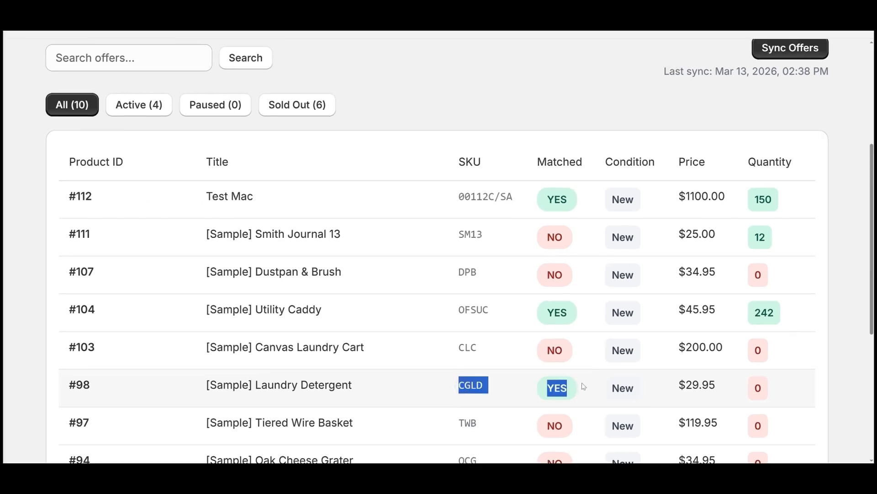
left_click(583, 386)
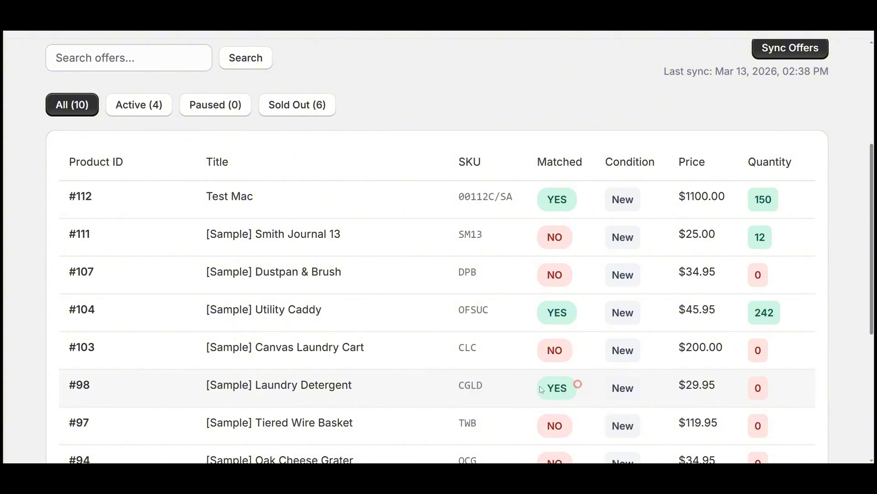
double_click(542, 390)
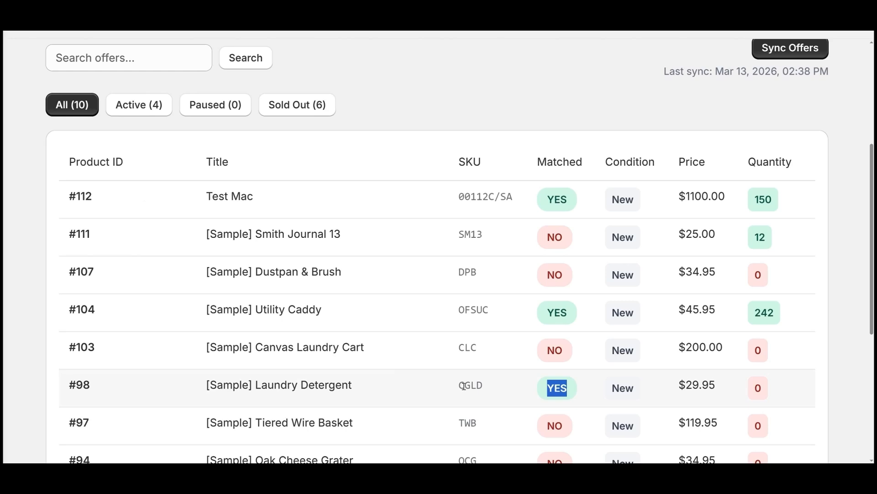
left_click_drag(464, 386, 453, 390)
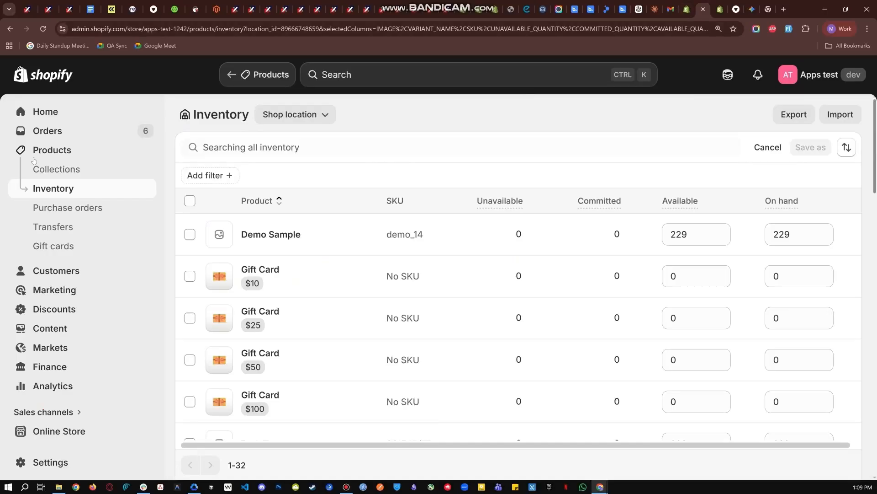
Search the Shopify inventory for the SKU CGLD
left_click(48, 152)
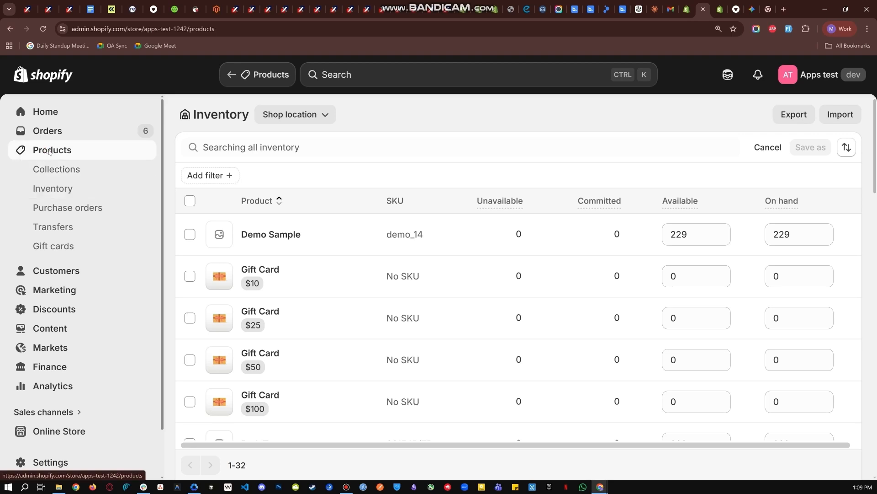
left_click(57, 190)
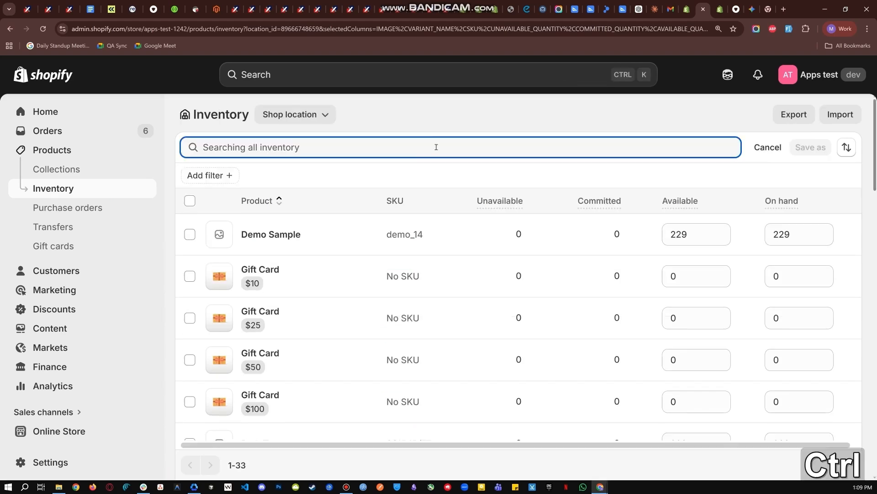
type("POYAR01")
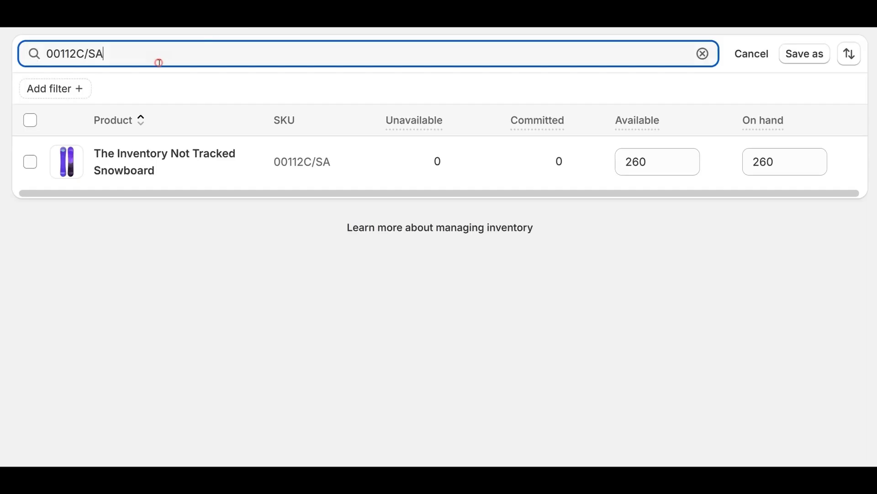
key("ctrl+a")
type("CGLD")
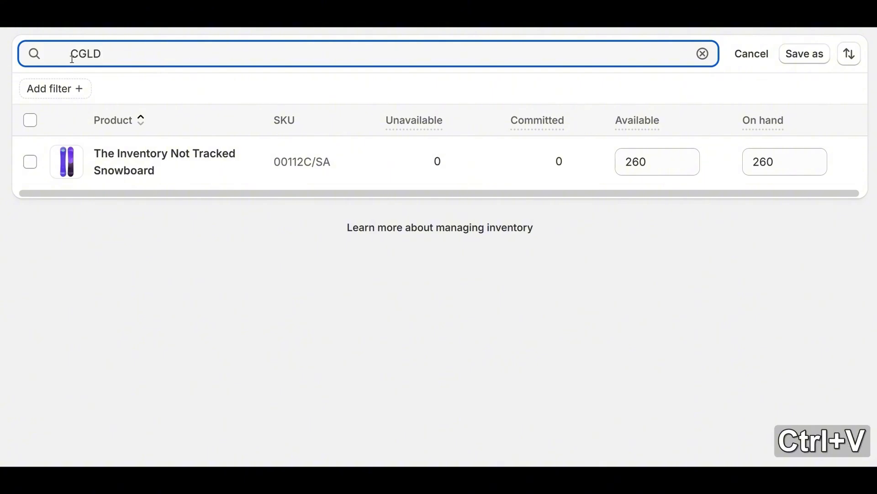
key("ctrl+shift+Left")
key("BackSpace")
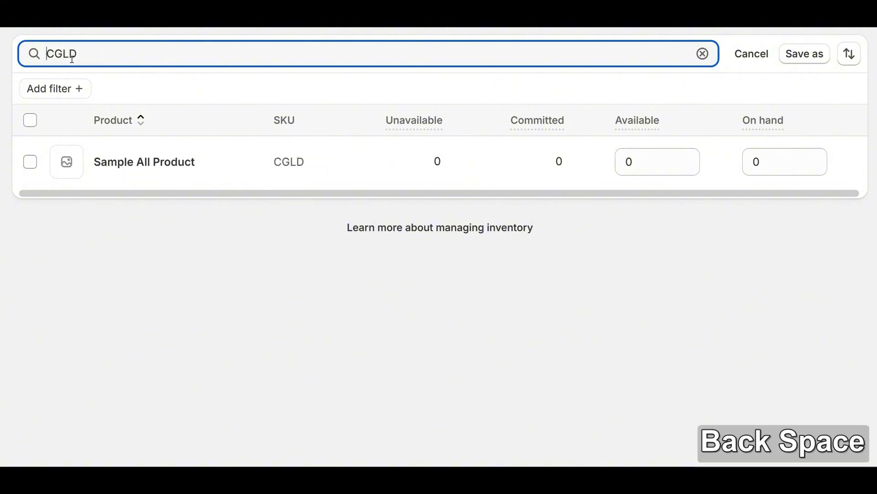
left_click(386, 277)
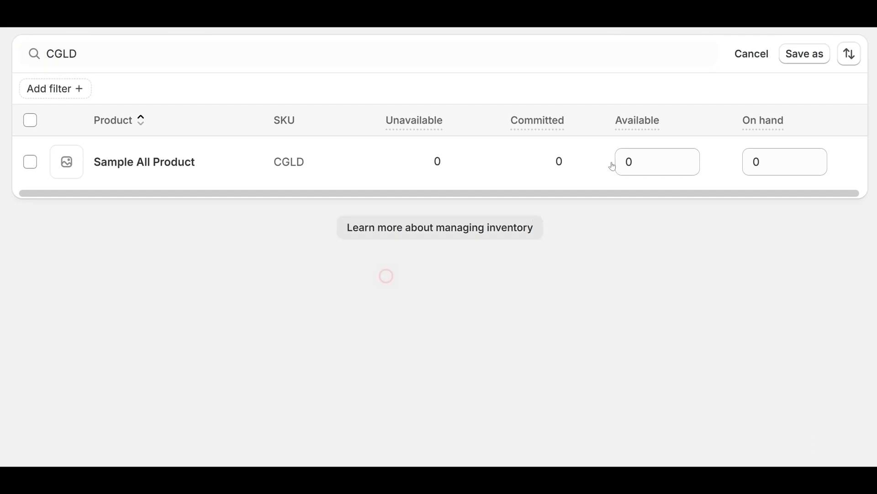
Set the available quantity of the CGLD product to 300 and save it
left_click(649, 161)
type("300")
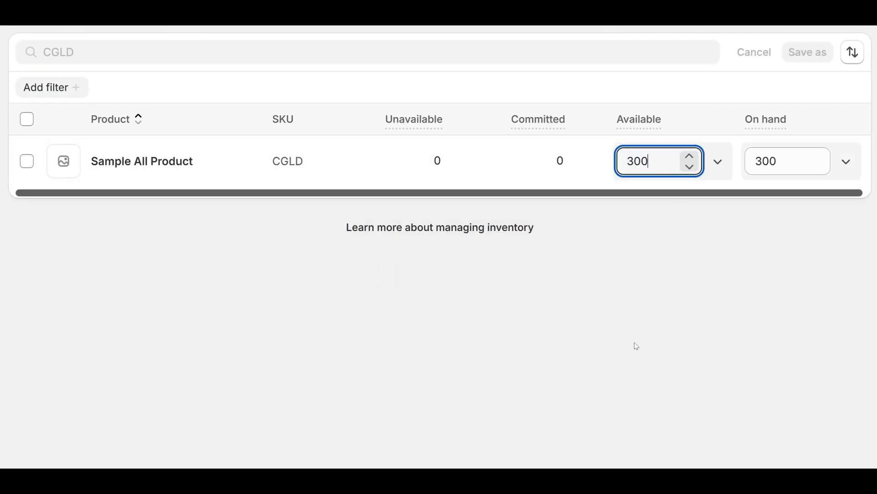
key("Return")
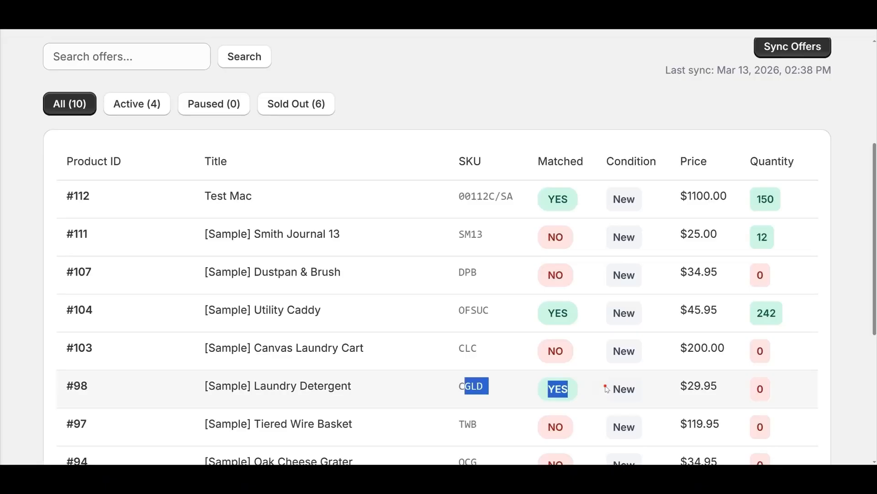
Sync the marketplace offers again and check the quantity of the [Sample] Laundry Detergent offer
left_click(607, 389)
left_click_drag(745, 384, 773, 388)
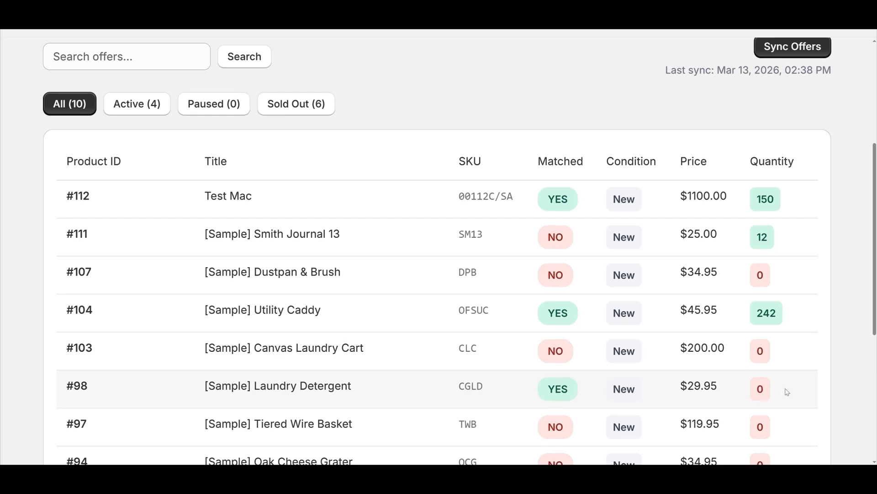
left_click(779, 393)
left_click(793, 47)
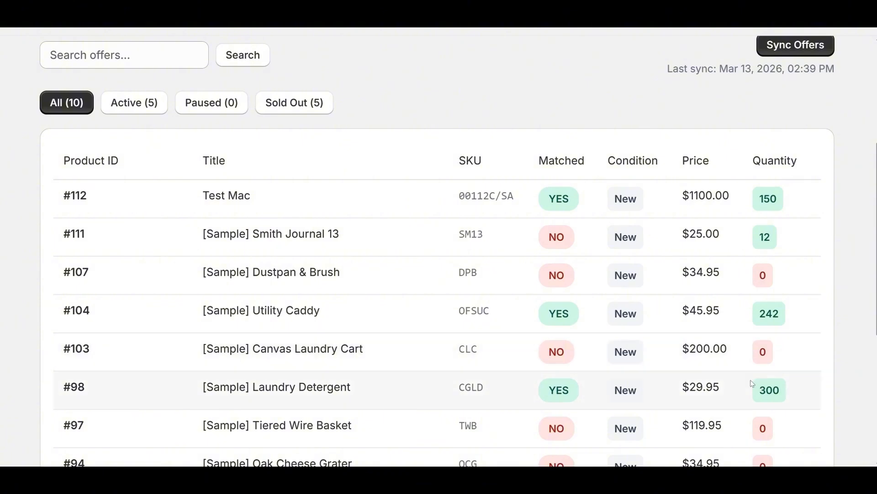
left_click_drag(757, 392, 786, 394)
left_click(785, 394)
left_click(746, 394)
left_click(787, 394)
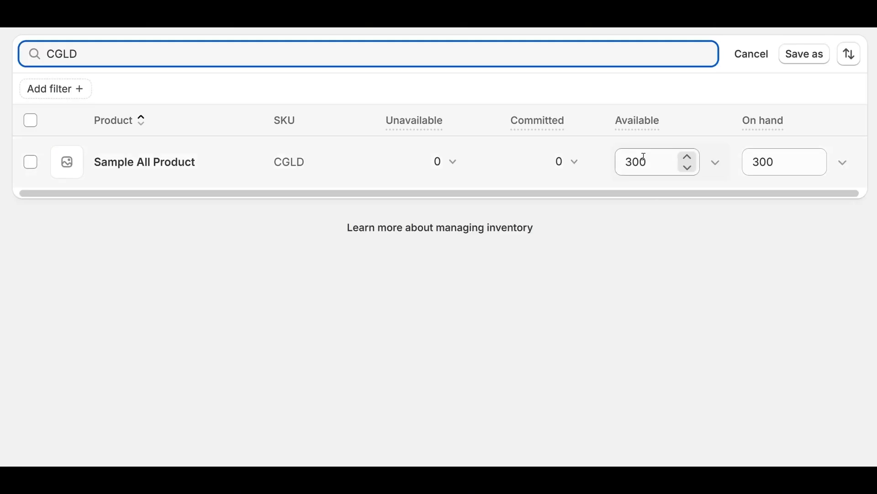
Compare the CGLD product's available quantity in the Shopify inventory with the quantity of the [Sample] Laundry Detergent offer
left_click_drag(649, 161, 612, 161)
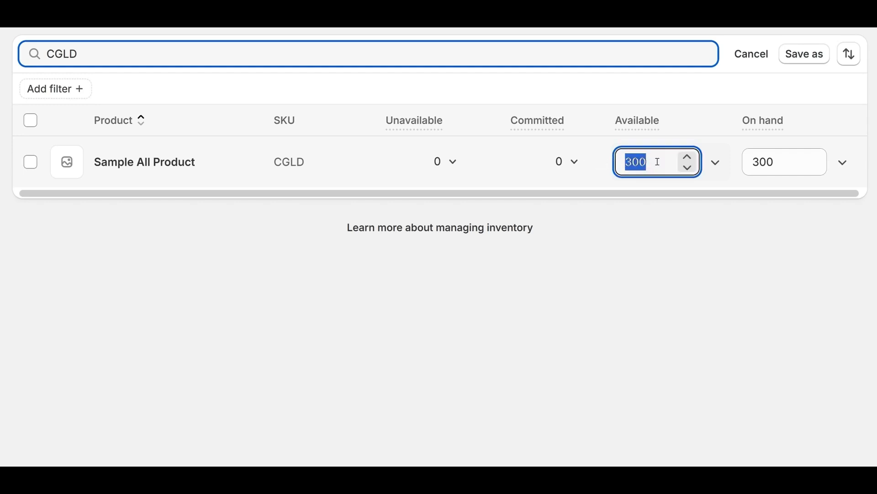
left_click(659, 162)
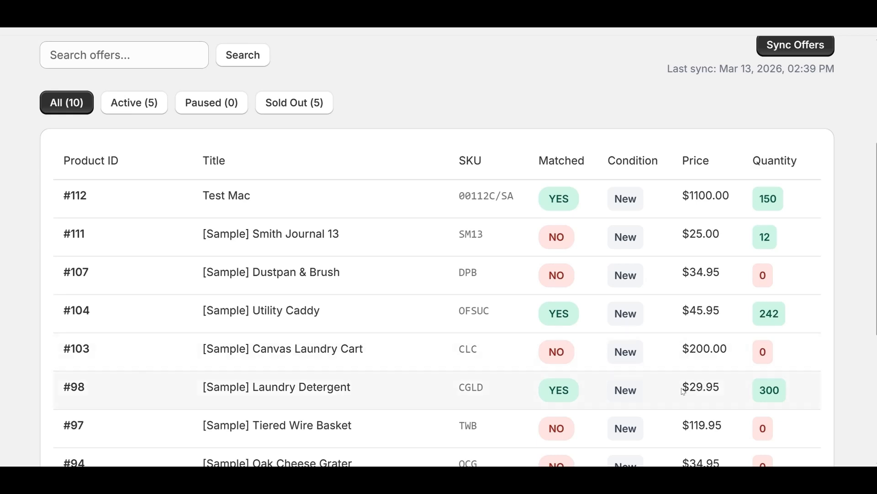
left_click_drag(682, 392, 804, 388)
left_click(807, 390)
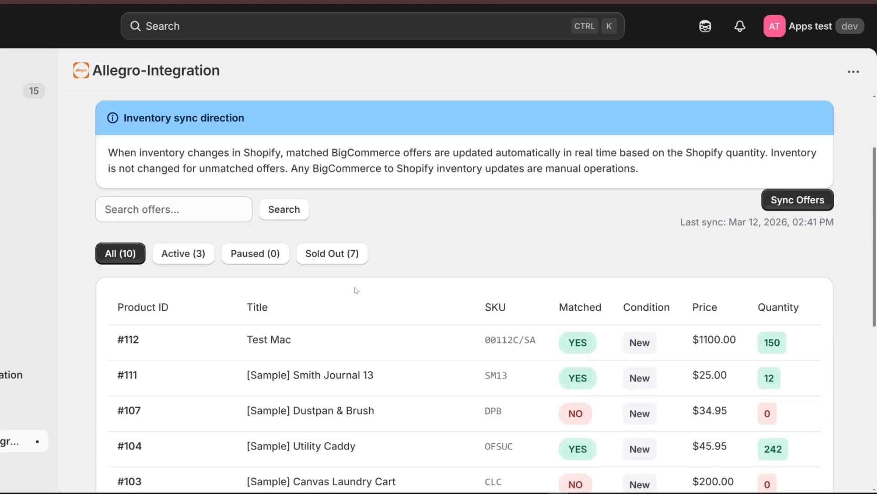
Copy the SKU SLLPJ of the unmatched [Sample] 1 L Le Parfait Jar offer in the Allegro-Integration offers list
scroll(406, 311, "down", 6)
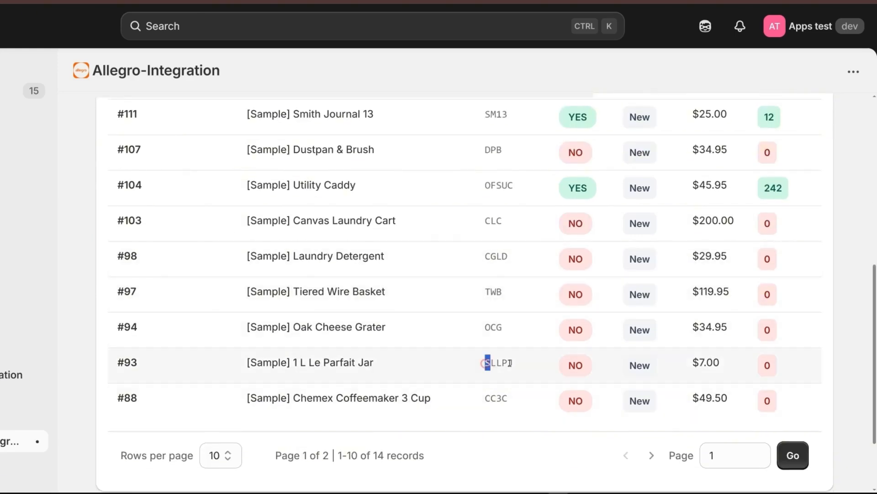
double_click(486, 364)
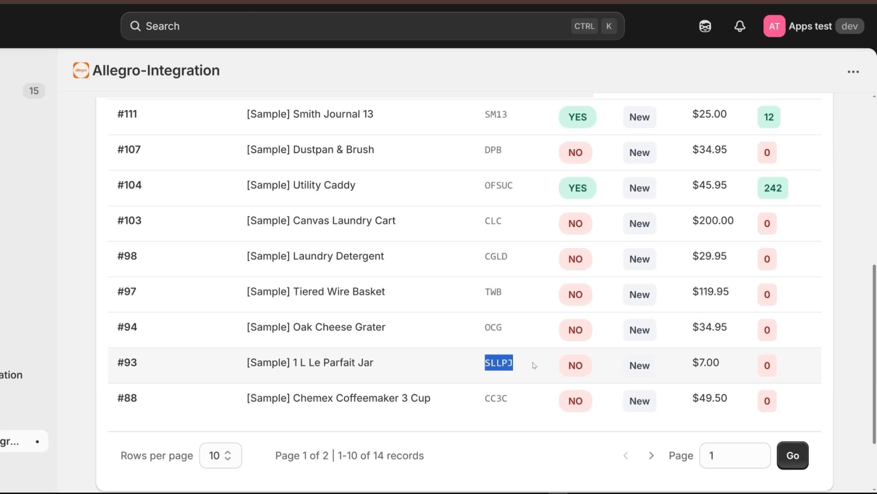
key("ctrl+c")
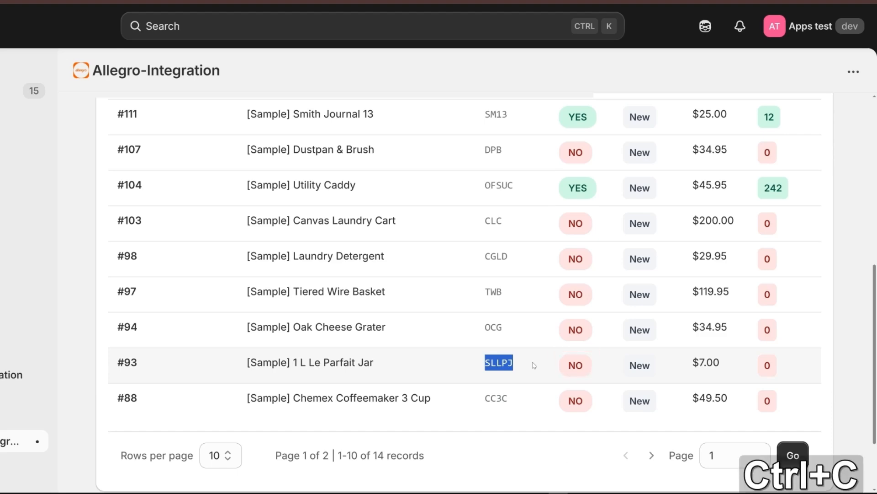
left_click(506, 338)
Start a new product match with the Shopify product The Inventory Not Tracked Snowboard and its Default Title (00112C/SA) variant
scroll(462, 284, "up", 5)
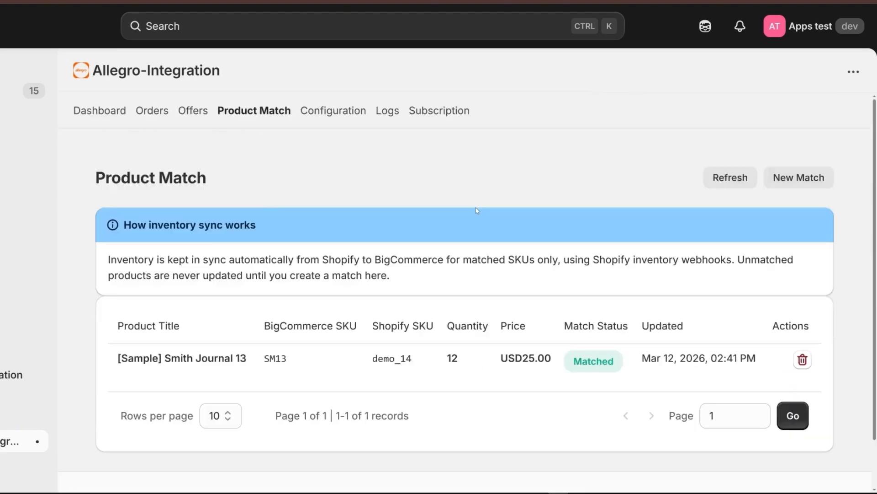
left_click(782, 177)
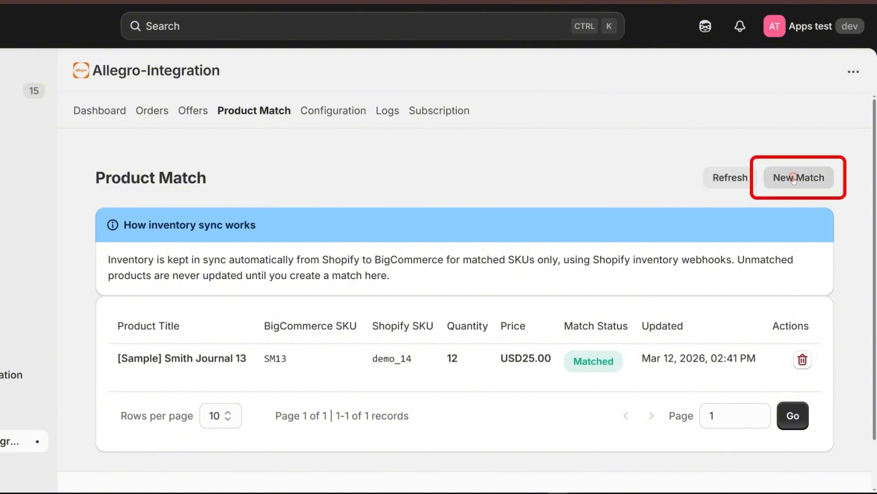
left_click(191, 358)
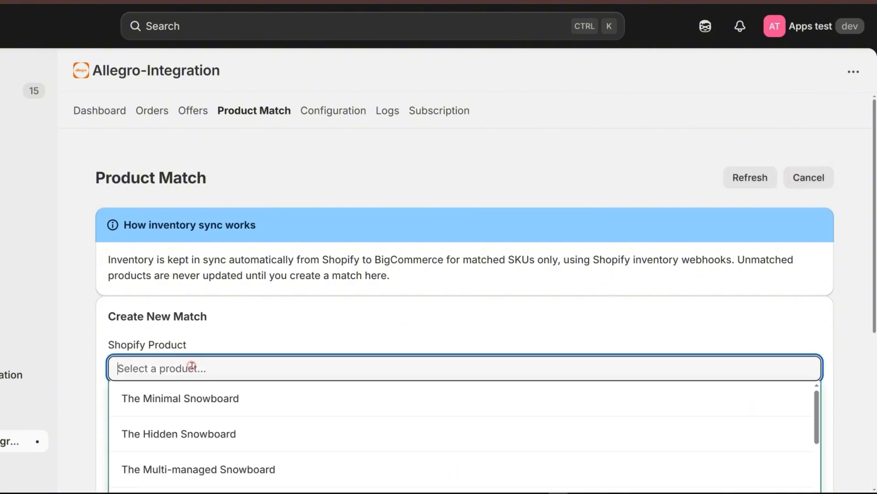
scroll(317, 234, "down", 4)
scroll(290, 341, "down", 10)
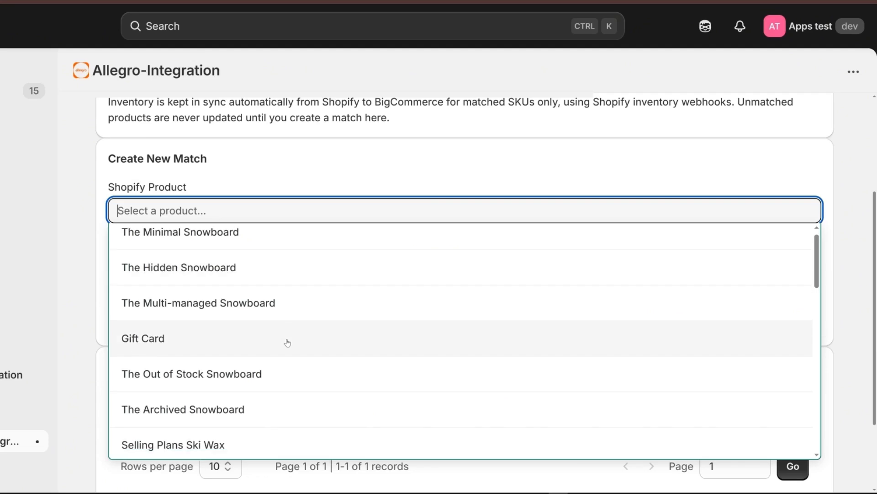
scroll(288, 336, "down", 3)
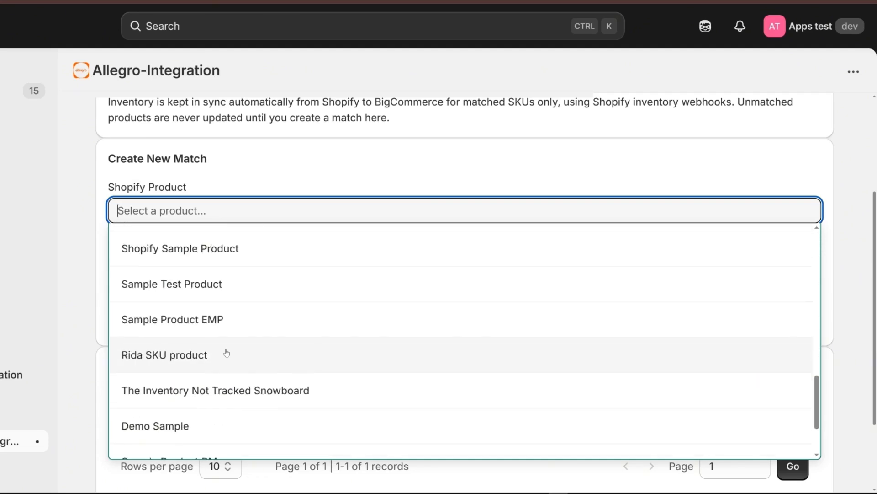
left_click(229, 388)
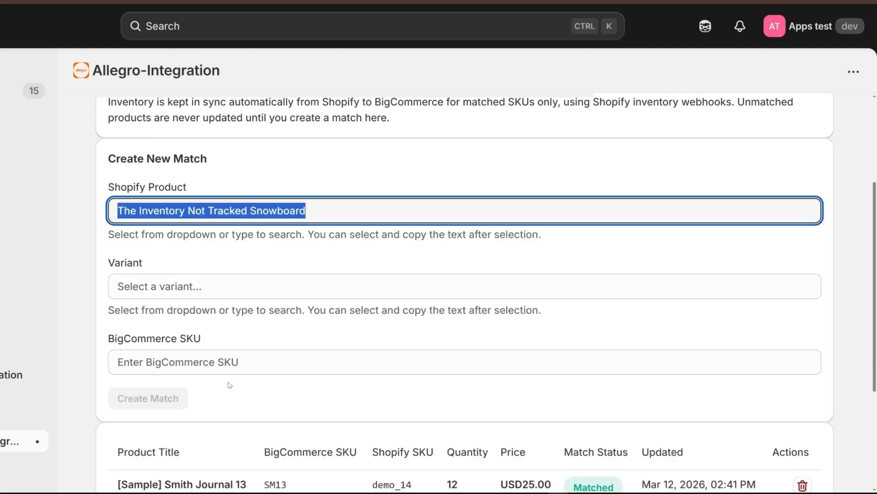
left_click(226, 277)
left_click(197, 320)
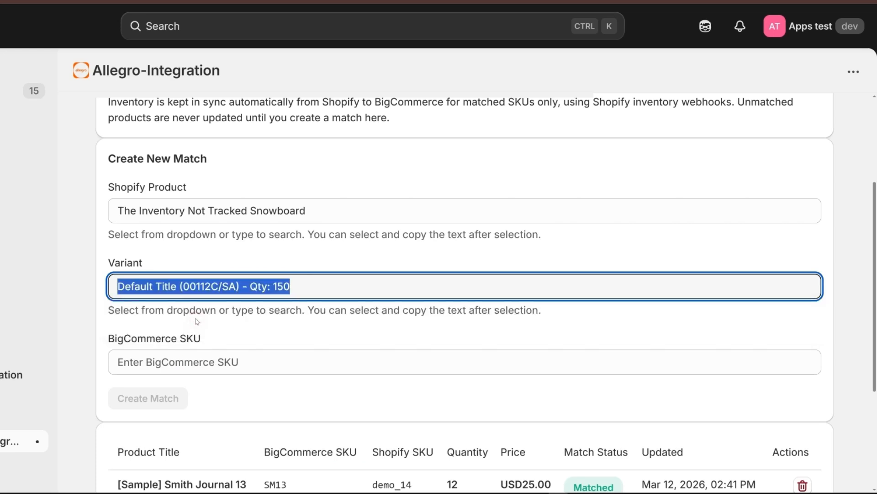
Paste the copied SKU SLLPJ as the BigCommerce SKU, remove any stray leading space, and create the match
left_click(170, 360)
left_click(171, 360)
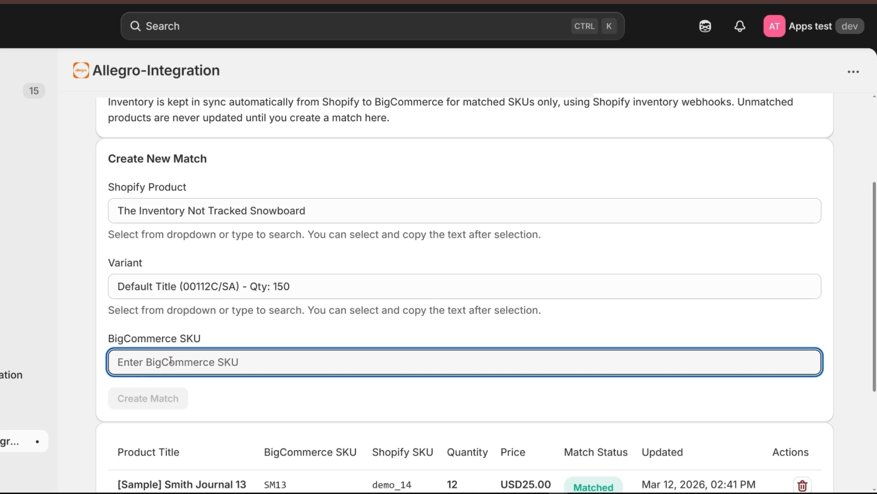
key("ctrl+v")
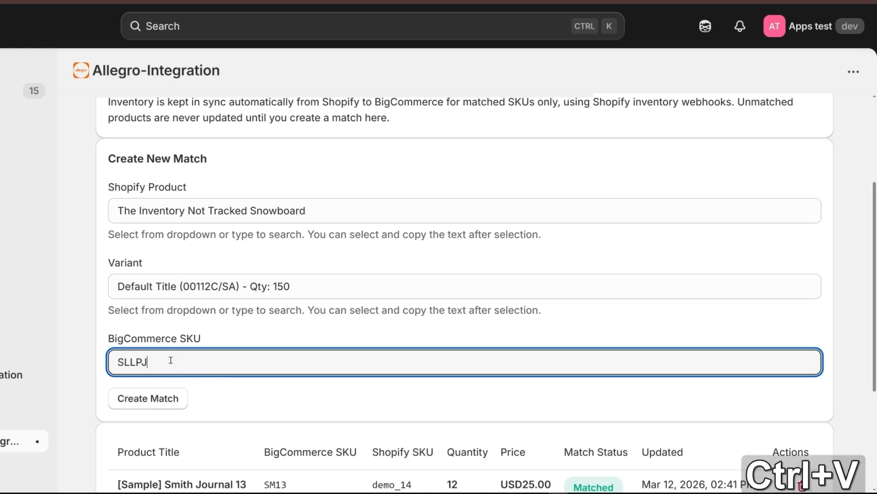
left_click(117, 361)
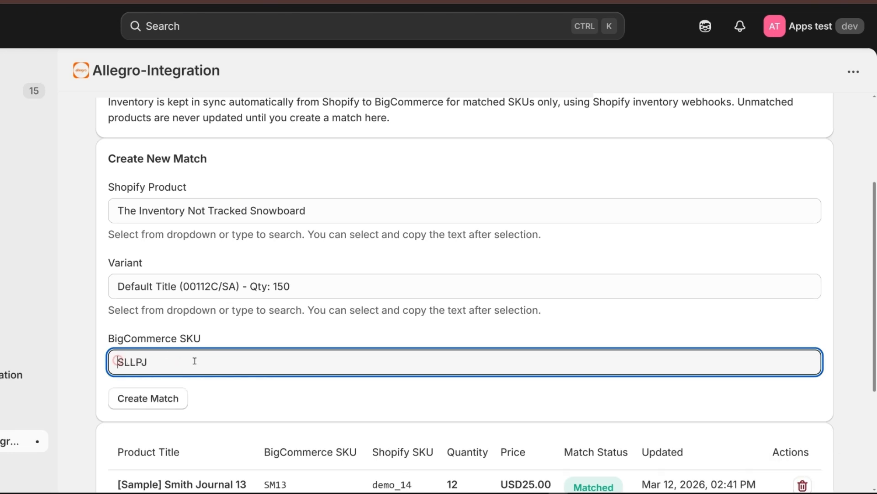
key("BackSpace")
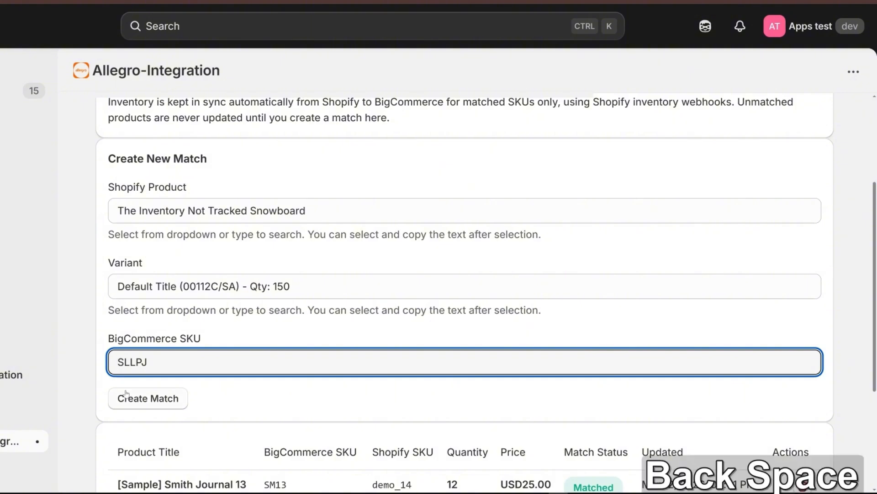
left_click(144, 398)
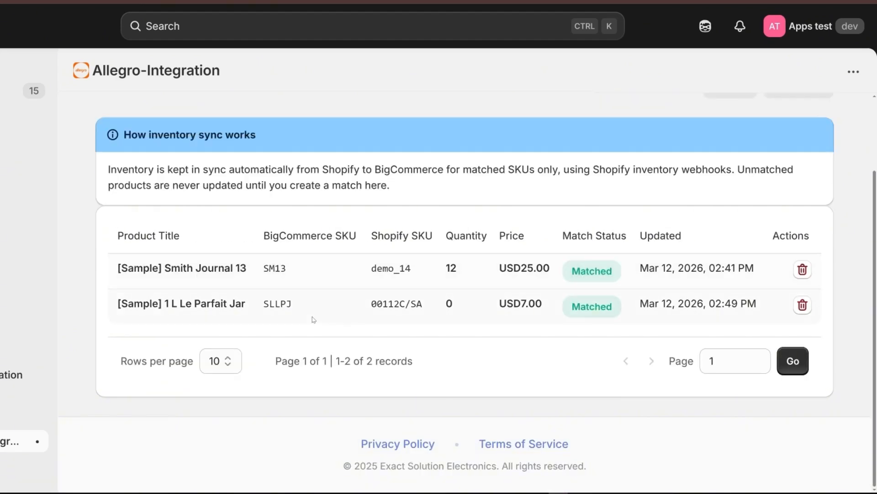
Compare the BigCommerce SKU and Shopify SKU of the [Sample] 1 L Le Parfait Jar match
mouse_move(298, 303)
left_mouse_down()
mouse_move(255, 303)
mouse_move(296, 303)
left_mouse_up()
left_click(249, 302)
left_click(297, 303)
left_click_drag(265, 231, 436, 235)
left_click(369, 234)
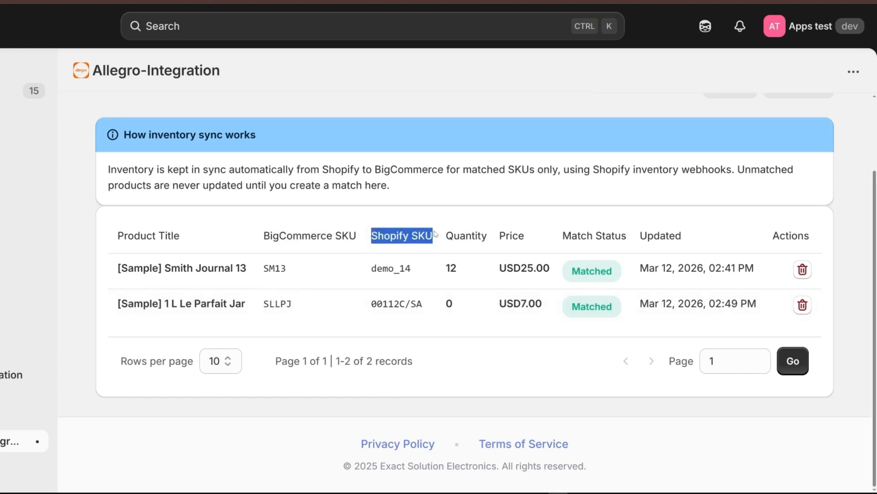
Copy the Shopify SKU 00112C/SA of the [Sample] 1 L Le Parfait Jar match and check the Match Status column
left_click(435, 233)
left_click_drag(368, 299, 431, 300)
key("ctrl+c")
left_click(430, 301)
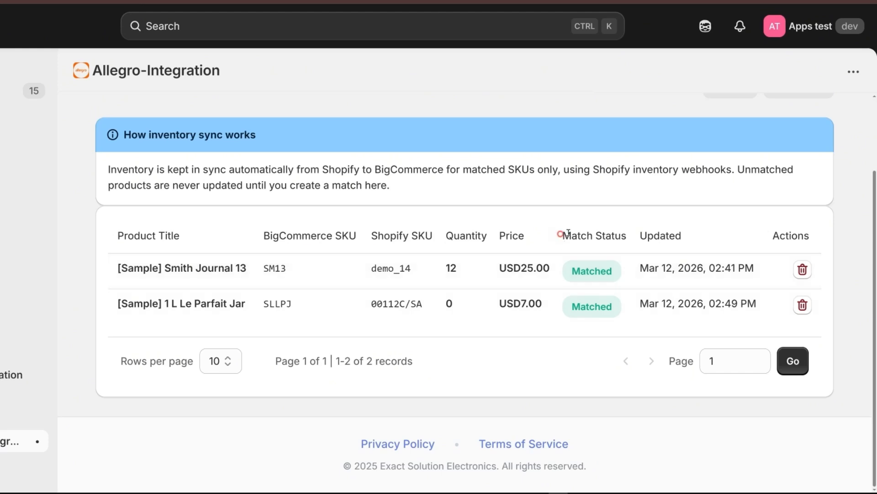
left_click_drag(561, 232, 629, 232)
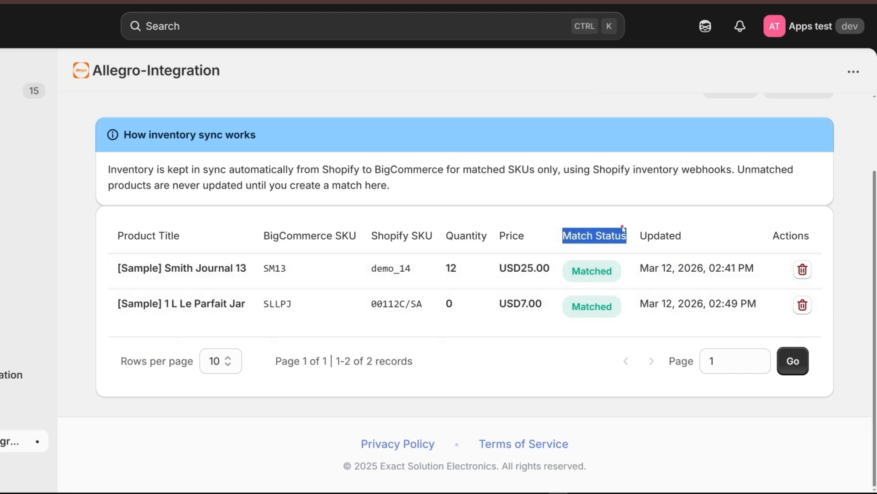
left_click(623, 231)
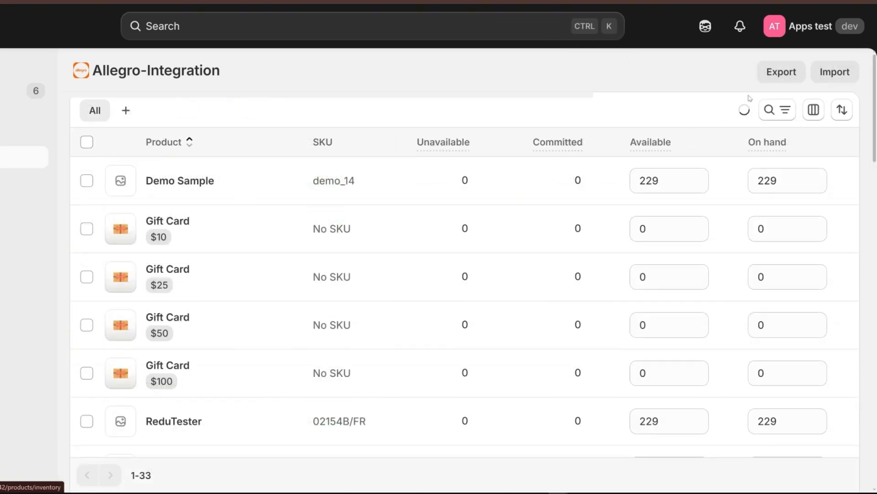
Find SKU 00112C/SA in the Shopify inventory, set its available quantity to 260, and save the change
left_click(772, 110)
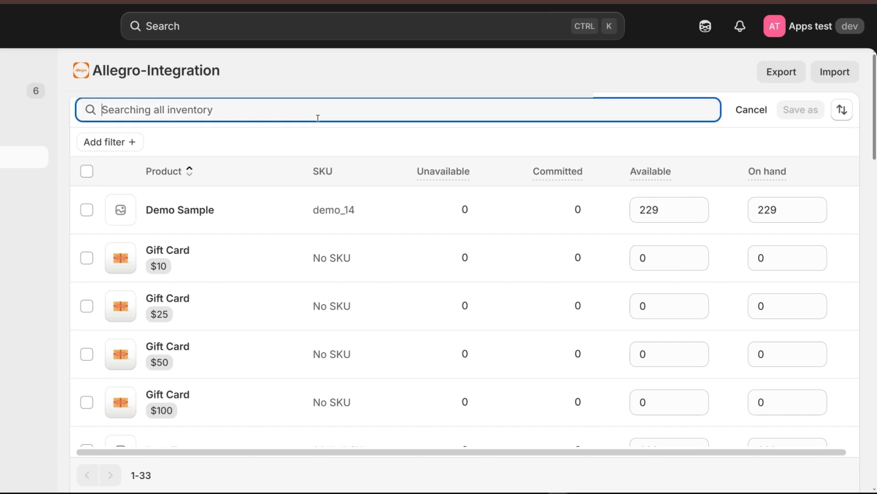
key("ctrl+v")
left_click(670, 213)
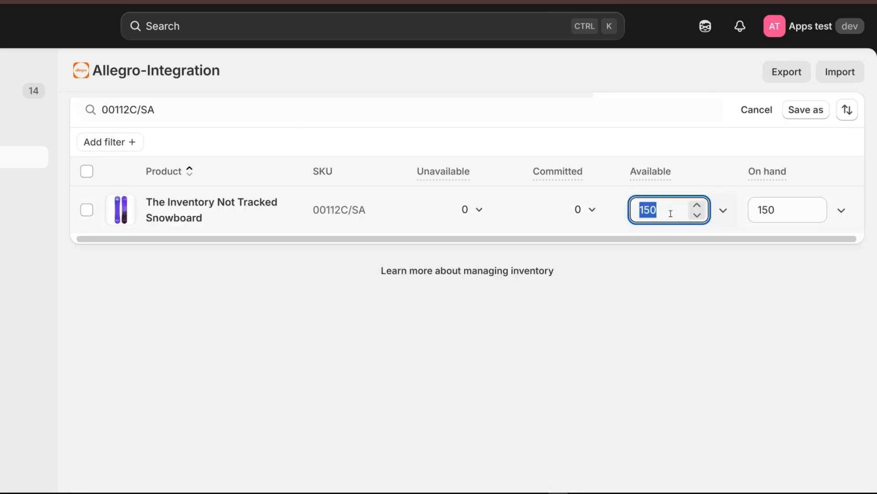
type("260")
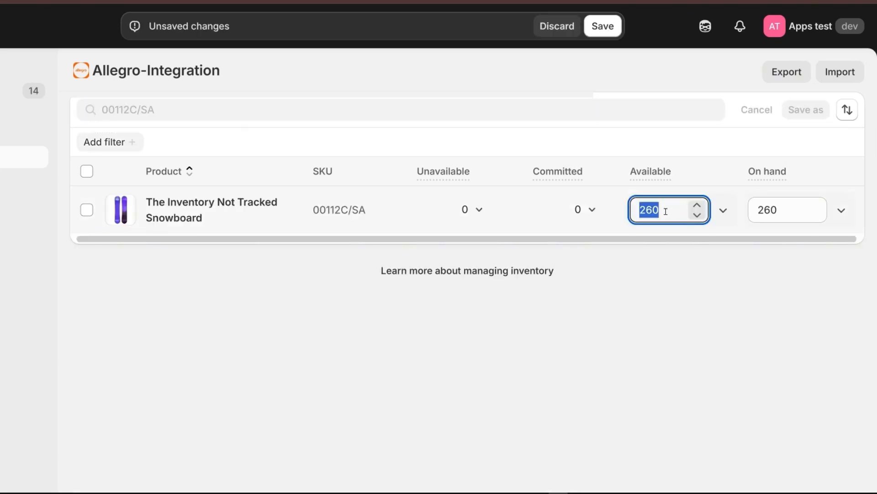
left_click(651, 326)
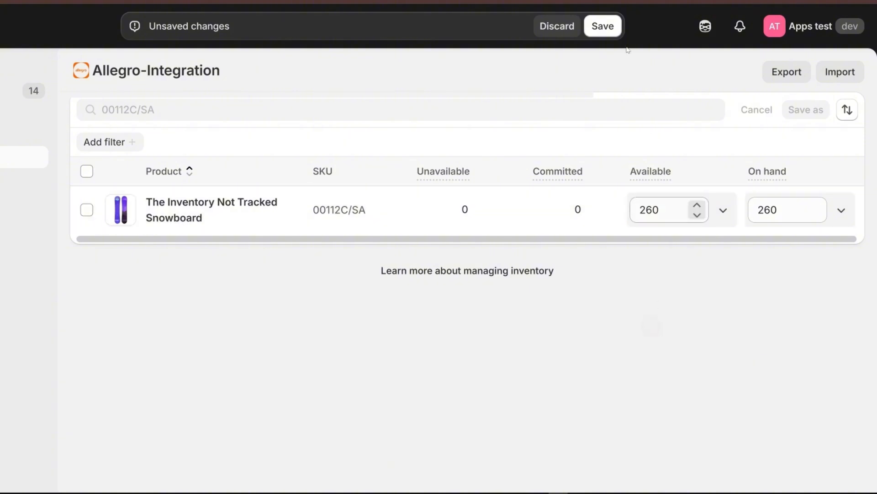
left_click(612, 27)
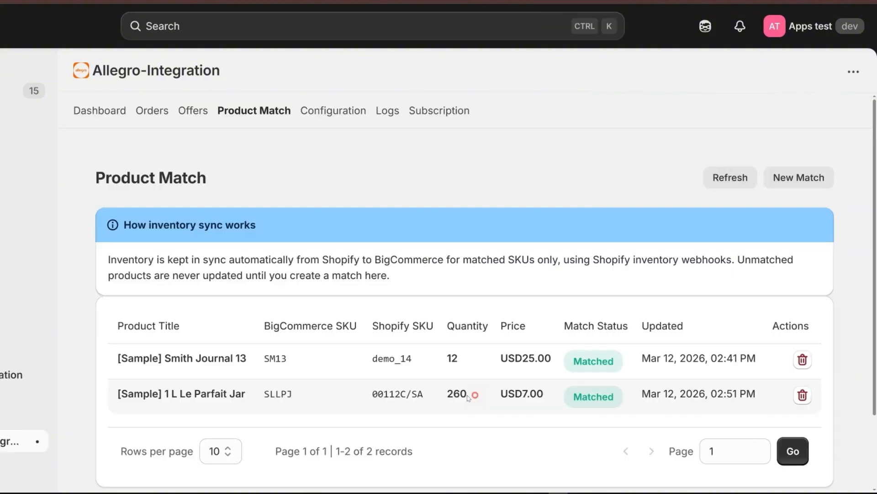
Check the synced quantity and the BigCommerce SKU of the [Sample] 1 L Le Parfait Jar entry in Product Match
mouse_move(473, 394)
left_mouse_down()
mouse_move(431, 394)
mouse_move(444, 396)
left_mouse_up()
left_click(472, 391)
left_click(475, 390)
left_click(473, 389)
mouse_move(440, 395)
left_mouse_down()
mouse_move(479, 395)
mouse_move(445, 394)
left_mouse_up()
left_click(477, 393)
left_click(447, 393)
left_click_drag(301, 398, 264, 394)
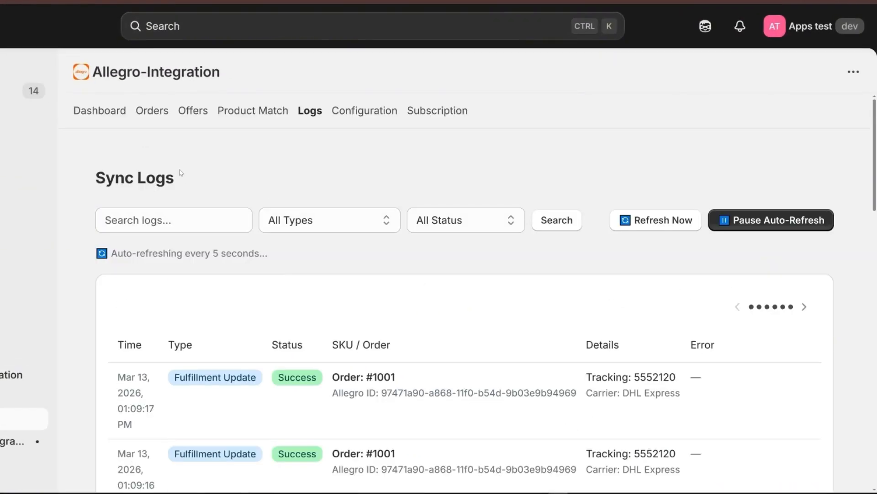
Examine the Sync Logs page and the status of its most recent fulfillment update
left_click_drag(179, 175, 211, 181)
left_click(185, 185)
scroll(196, 212, "down", 2)
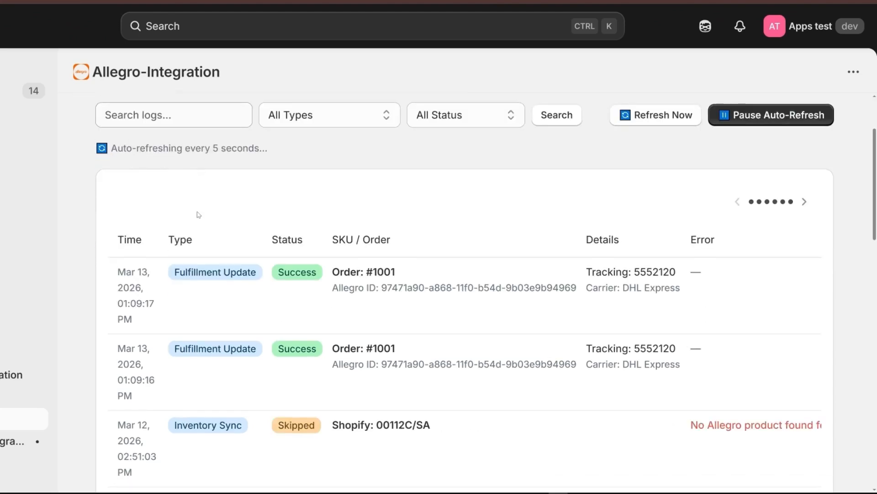
left_click_drag(177, 270, 336, 274)
left_click(271, 274)
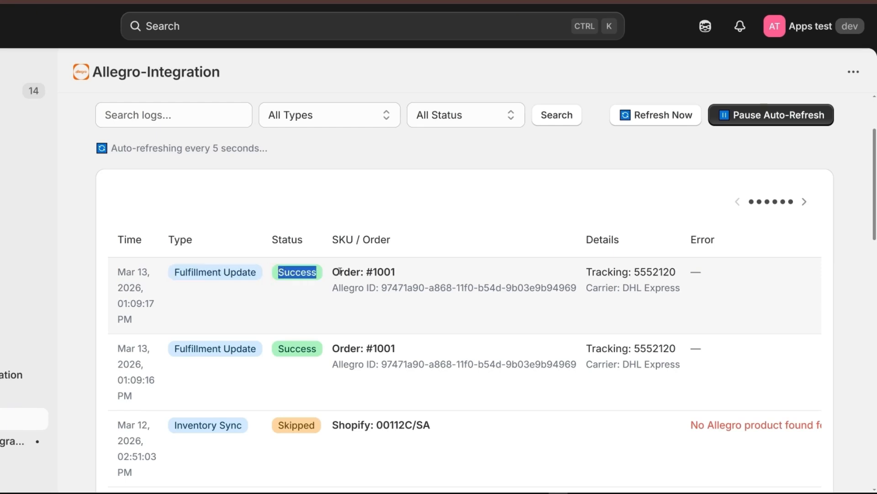
left_click(338, 272)
Go through the Type, Status, SKU / Order, Details and Error columns of the sync log table
left_click_drag(122, 242, 185, 242)
left_click(185, 241)
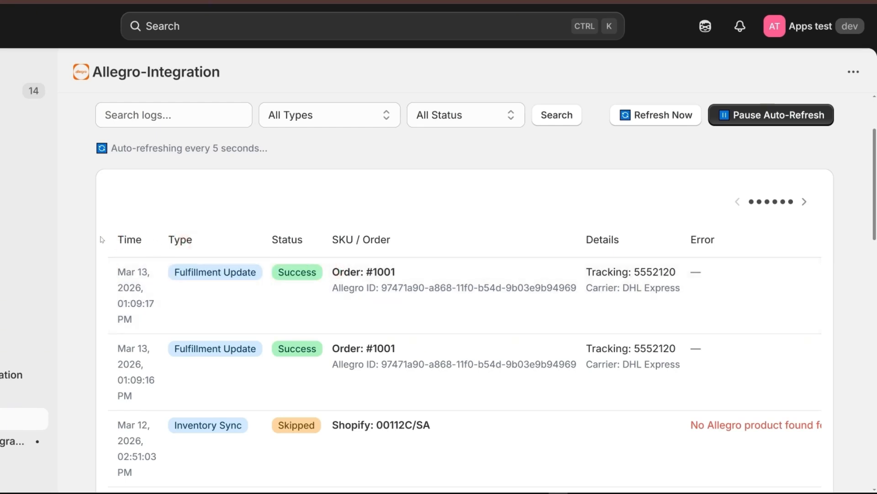
left_click_drag(101, 236, 204, 242)
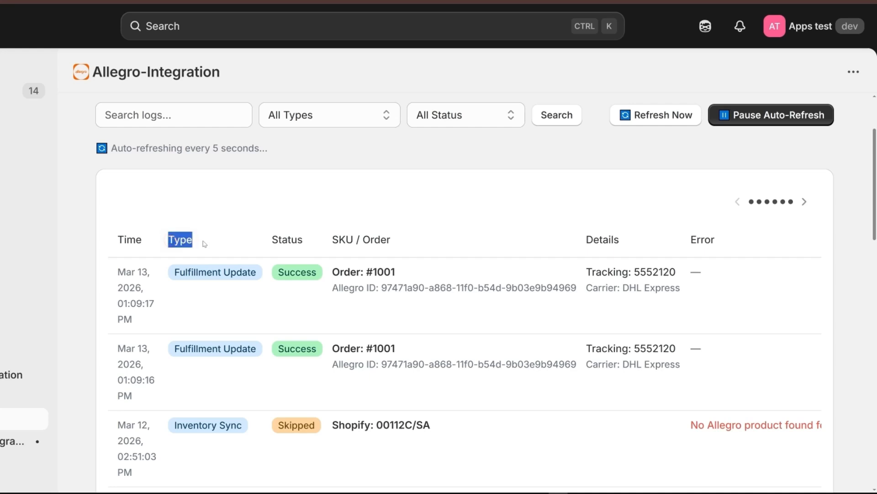
left_click(208, 237)
left_click(274, 235)
double_click(276, 237)
left_click(332, 236)
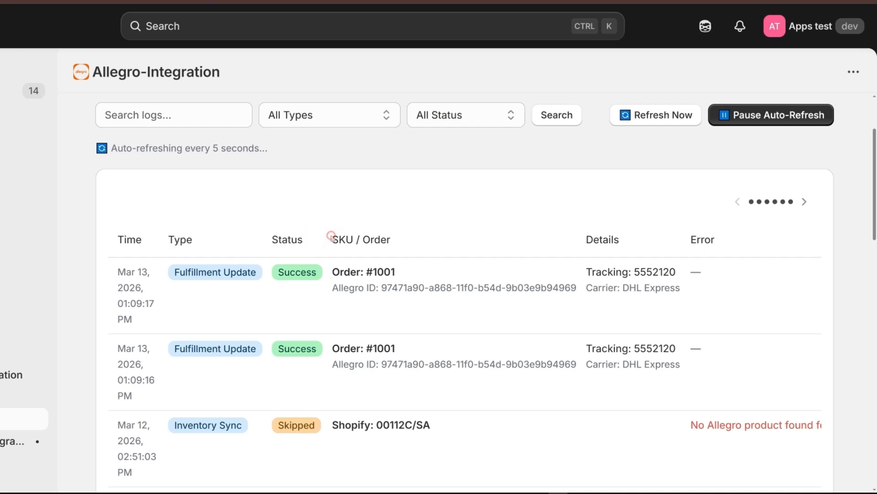
left_click_drag(332, 236, 413, 237)
left_click(414, 236)
left_click_drag(578, 236, 635, 237)
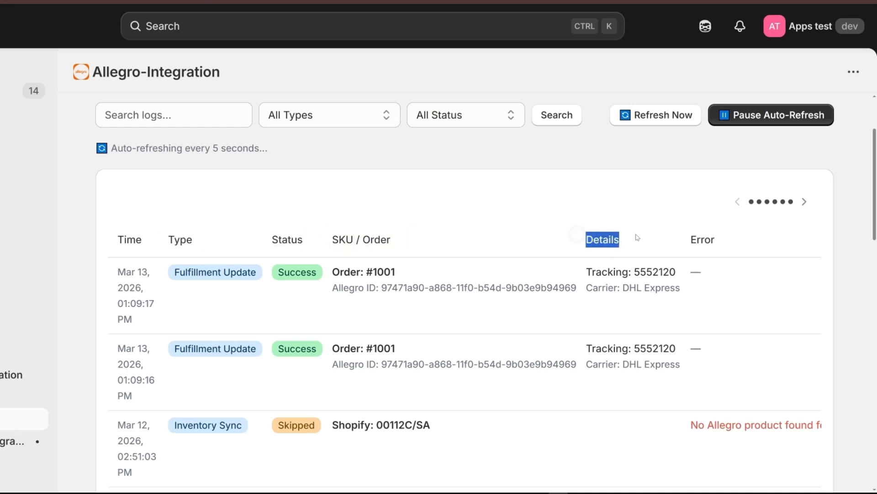
left_click(636, 236)
left_click_drag(690, 238, 736, 239)
left_click(739, 237)
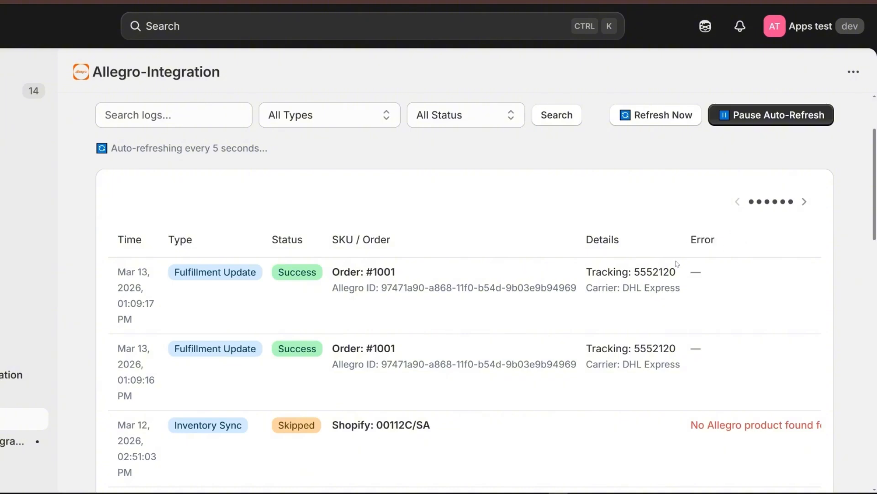
Check the type and status of the newest Fulfillment Update log entry
scroll(678, 270, "down", 1)
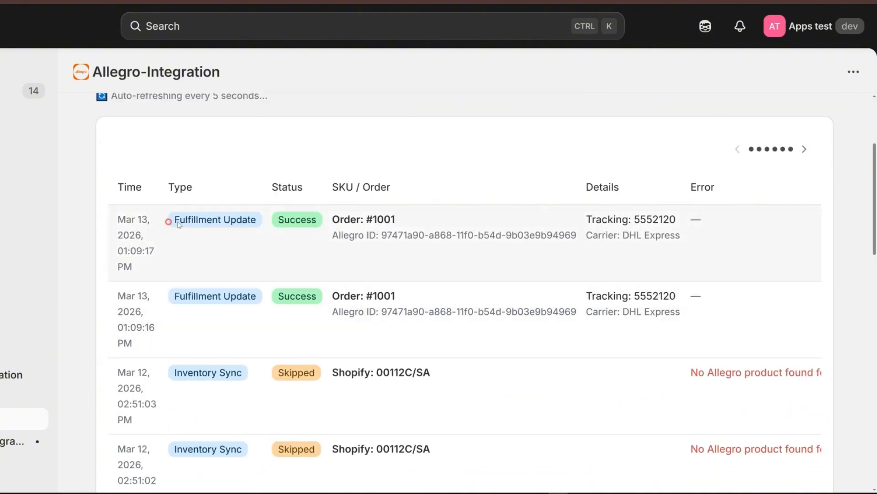
left_click_drag(170, 221, 267, 225)
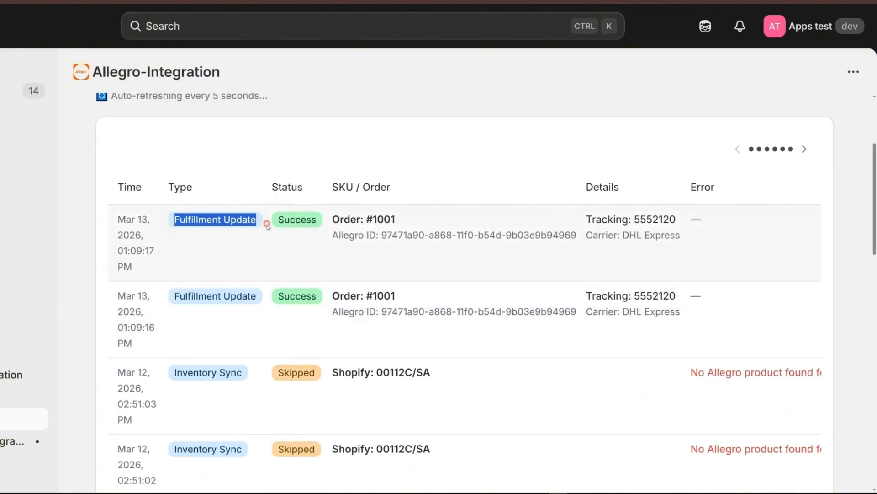
left_click_drag(317, 221, 330, 222)
left_click(318, 221)
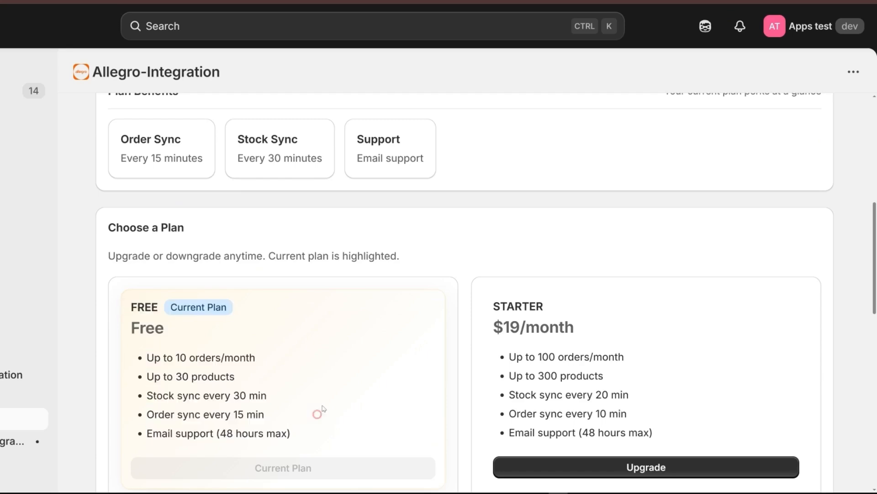
Review the subscription's order and product usage, and compare the limits of the Free and Growth plans
scroll(317, 357, "up", 5)
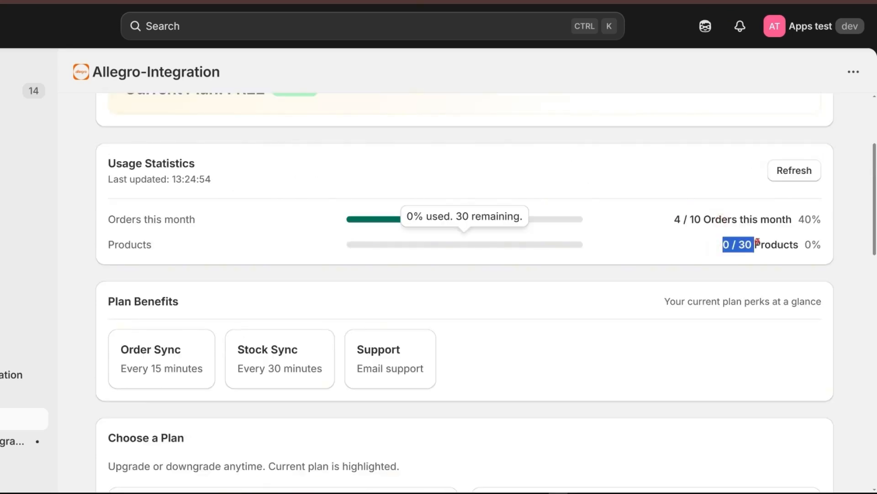
left_click_drag(222, 215, 154, 247)
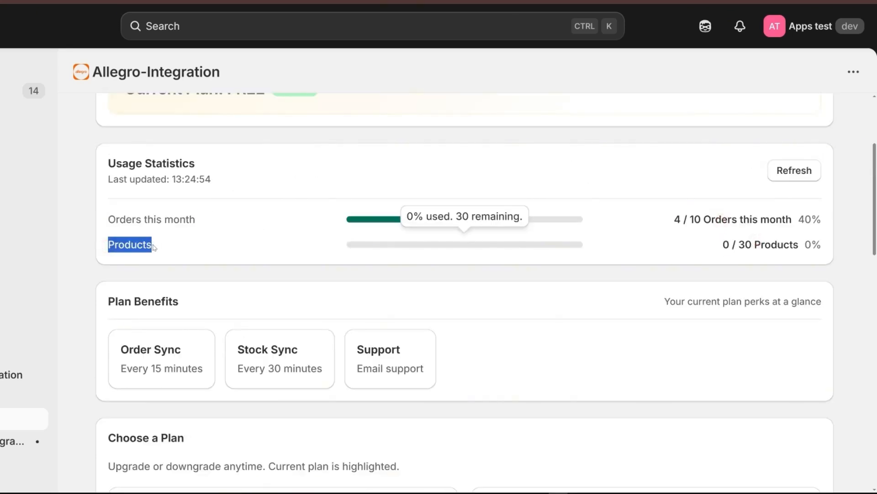
scroll(209, 243, "down", 8)
left_click_drag(130, 196, 304, 277)
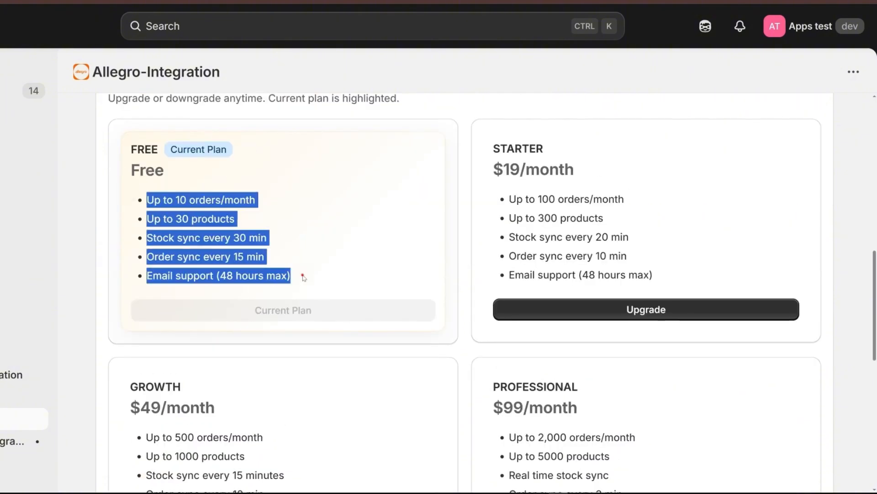
left_click(304, 277)
scroll(274, 265, "down", 4)
left_click_drag(122, 229, 346, 350)
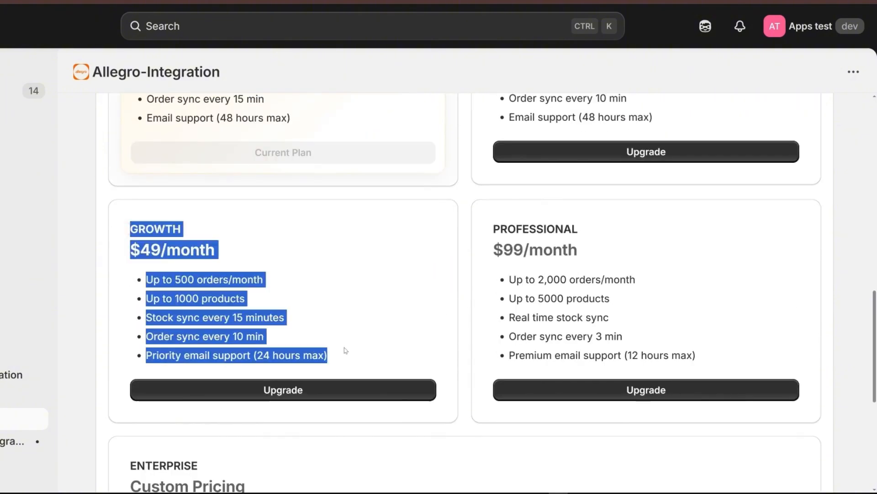
left_click(345, 351)
left_click_drag(129, 224, 330, 355)
left_click(337, 355)
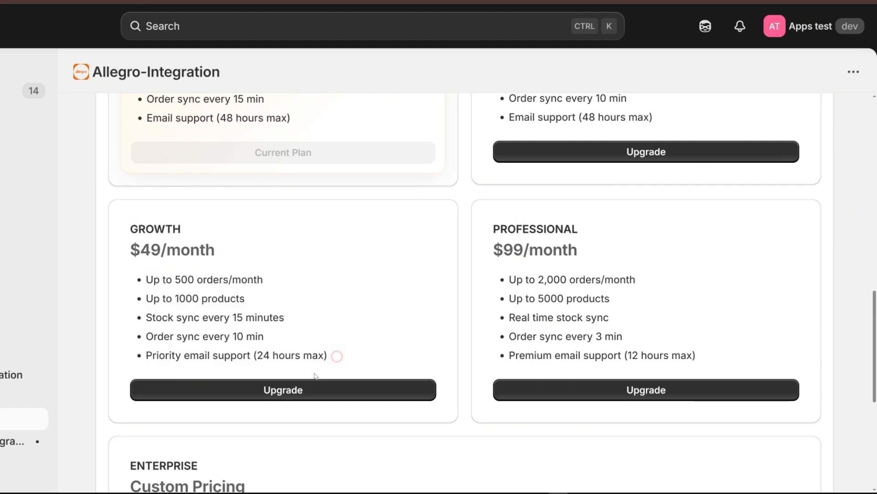
Request the upgrade to the $49/month Growth plan and review the app and plan details awaiting approval
left_click(302, 389)
left_click(635, 389)
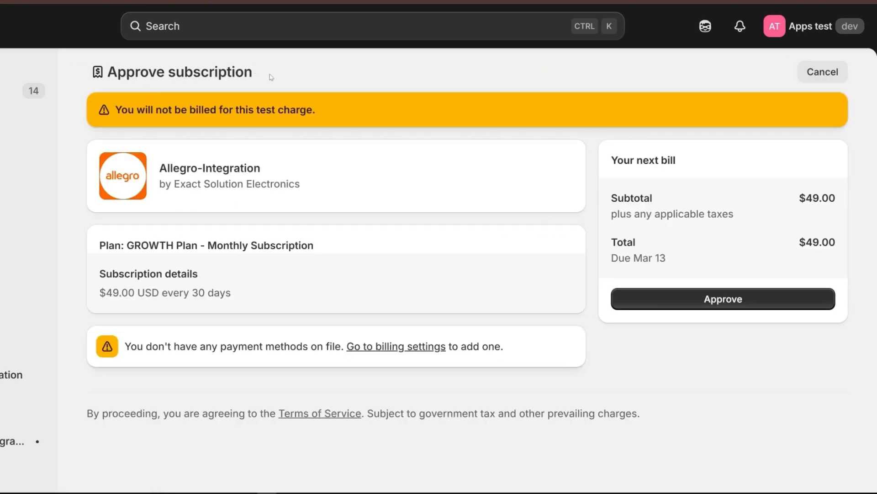
left_click_drag(271, 77, 168, 84)
left_click(243, 185)
left_click_drag(279, 168, 158, 168)
left_click(130, 221)
left_click_drag(96, 243, 127, 245)
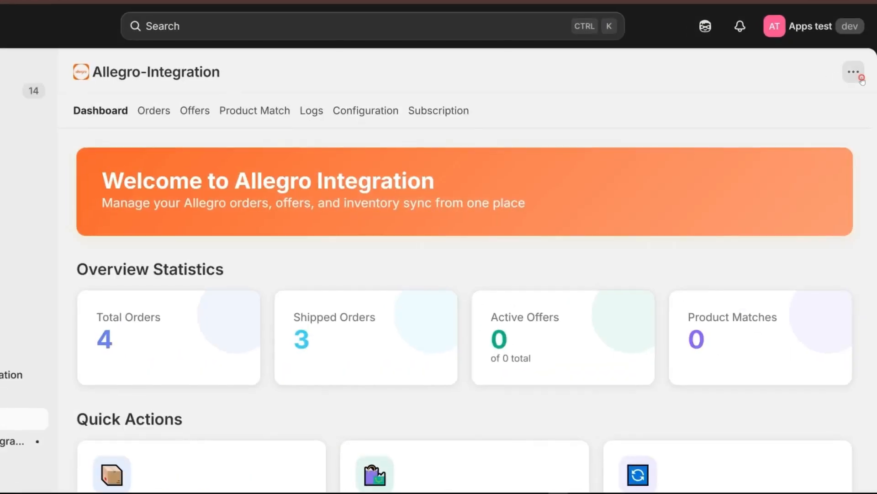
Start uninstalling the Allegro-Integration app, and review the data deletion notice and the optional reasons for uninstalling
left_click(861, 79)
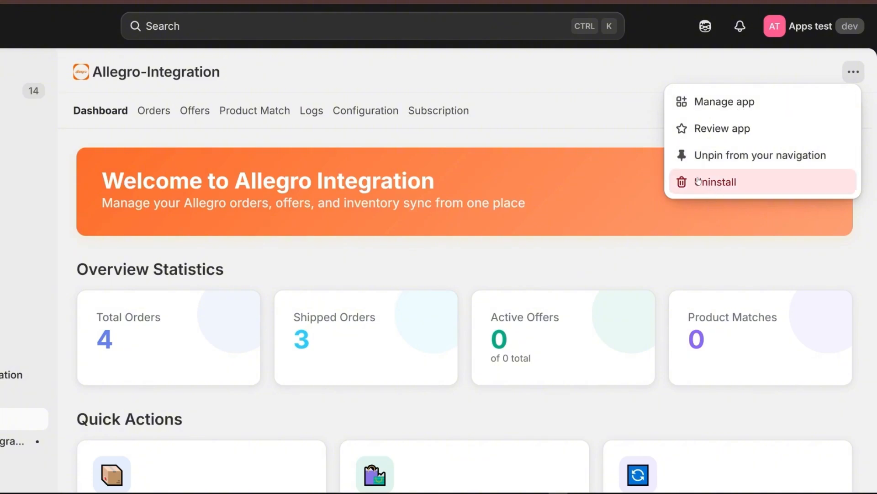
left_click(715, 183)
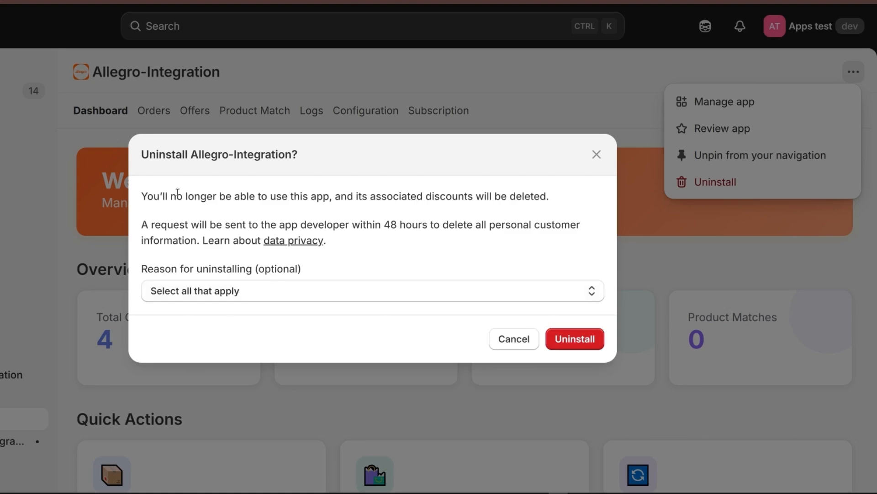
left_click_drag(147, 195, 326, 243)
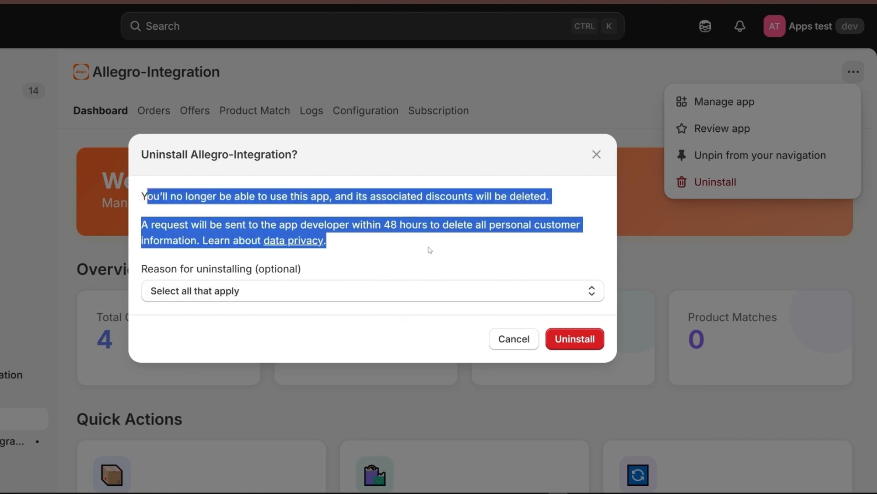
left_click(424, 246)
left_click(261, 297)
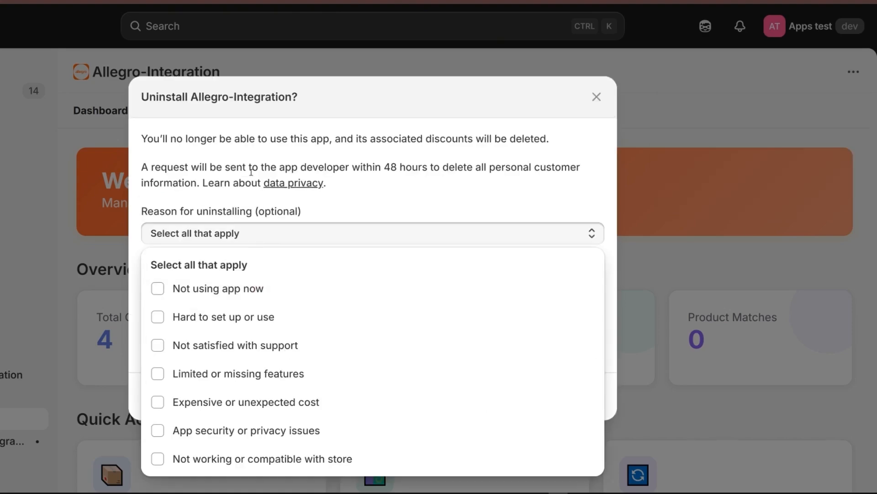
left_click(337, 237)
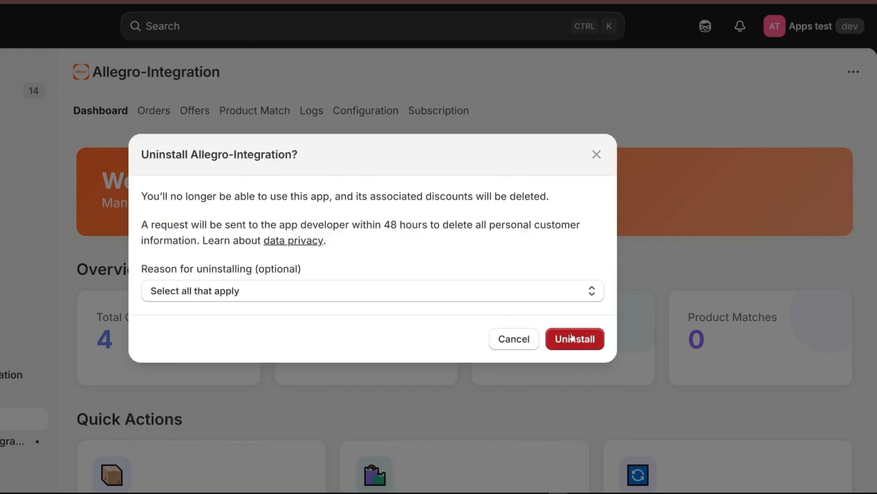